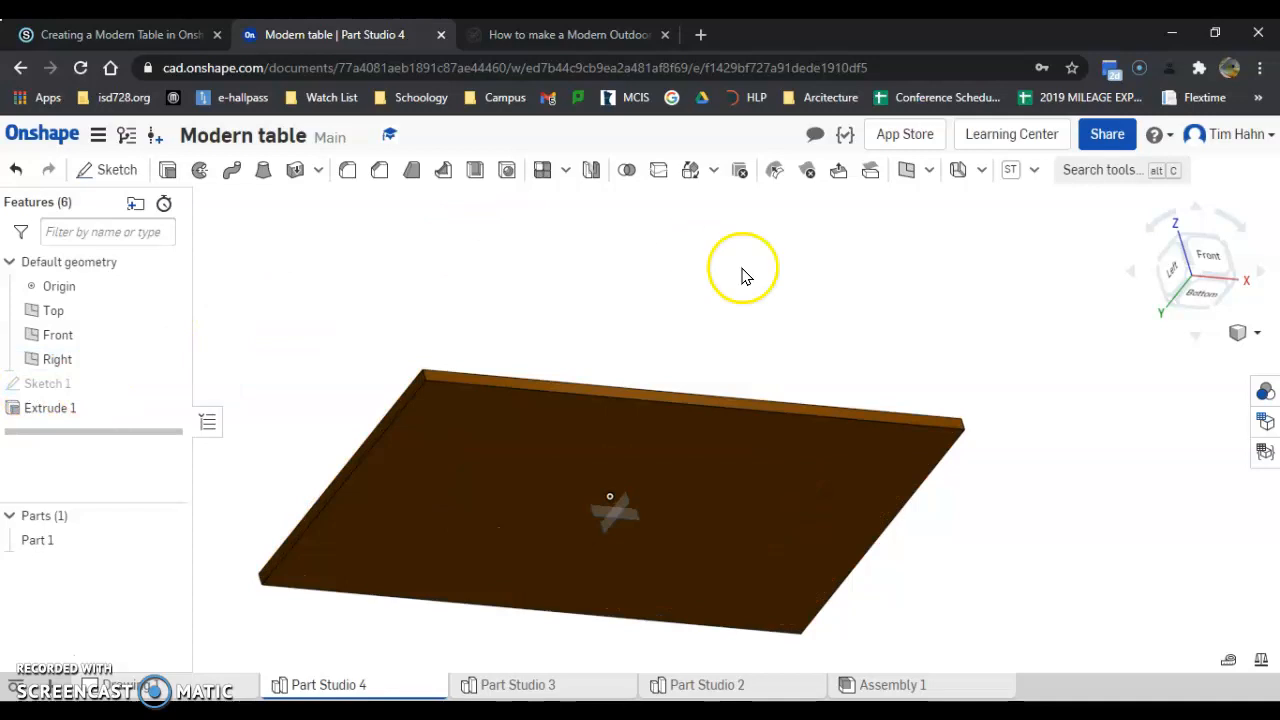
Step: Examine the angled legs in the modern outdoor table reference photo and compare them with the tabletop model from several angles
{"action": "key", "text": "1"}
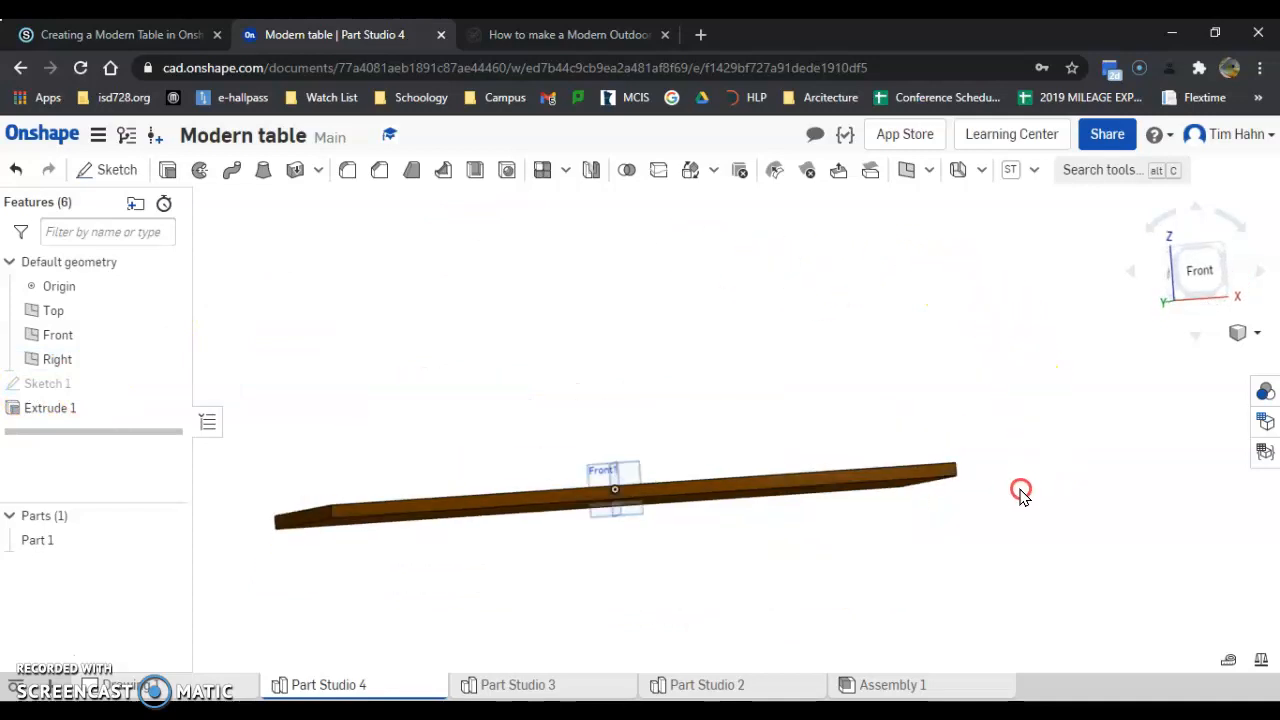
{"action": "left_click", "coordinate": [525, 33]}
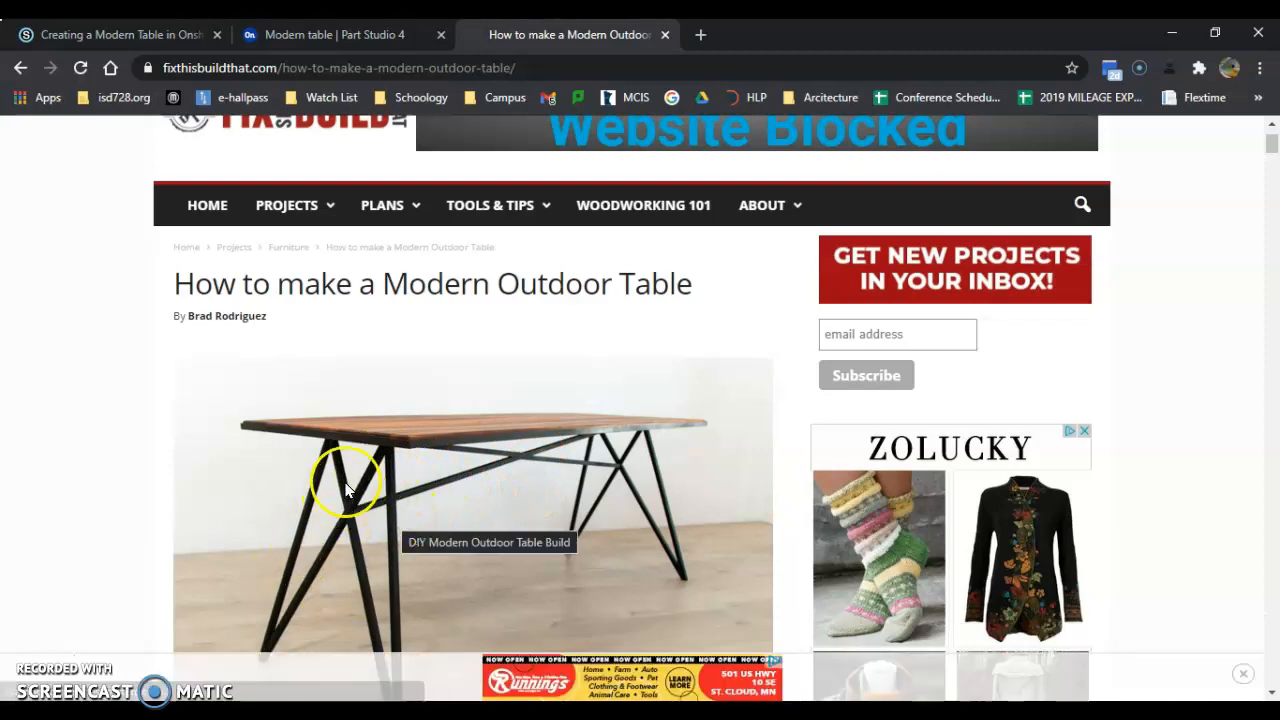
{"action": "left_click", "coordinate": [358, 34]}
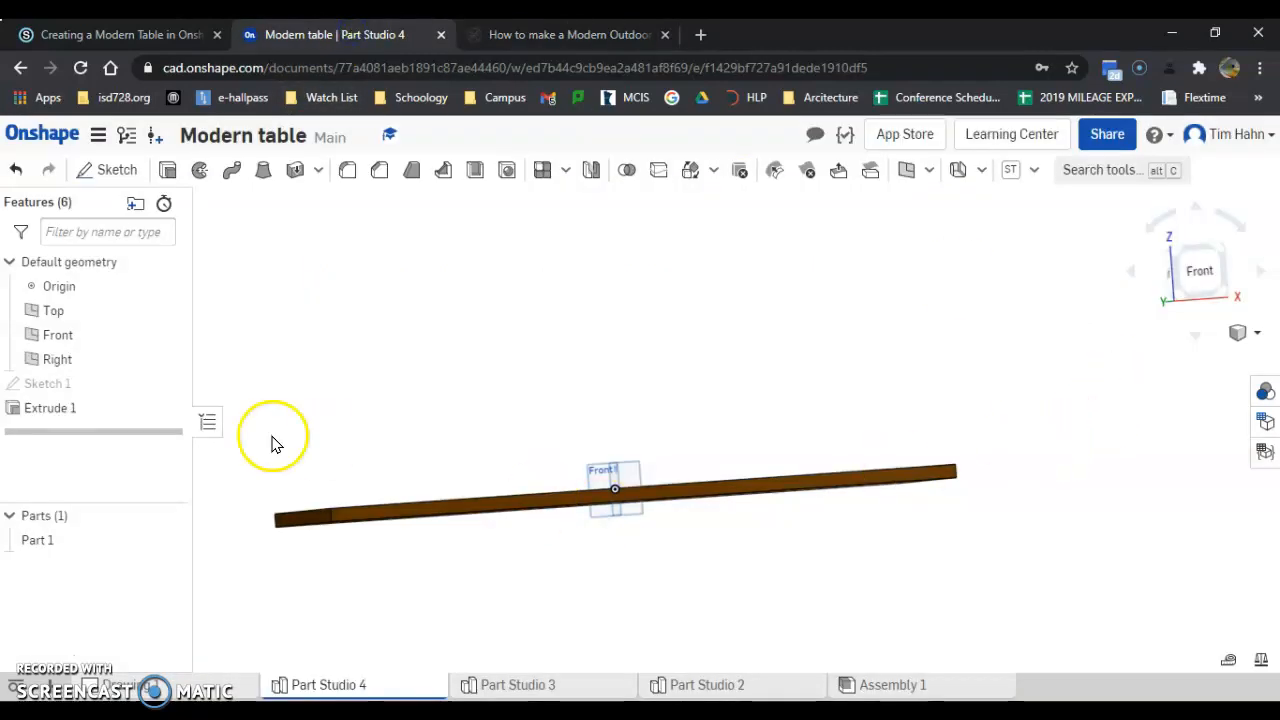
{"action": "mouse_move", "coordinate": [551, 366]}
{"action": "right_mouse_down"}
{"action": "mouse_move", "coordinate": [560, 300]}
{"action": "mouse_move", "coordinate": [549, 343]}
{"action": "right_mouse_up"}
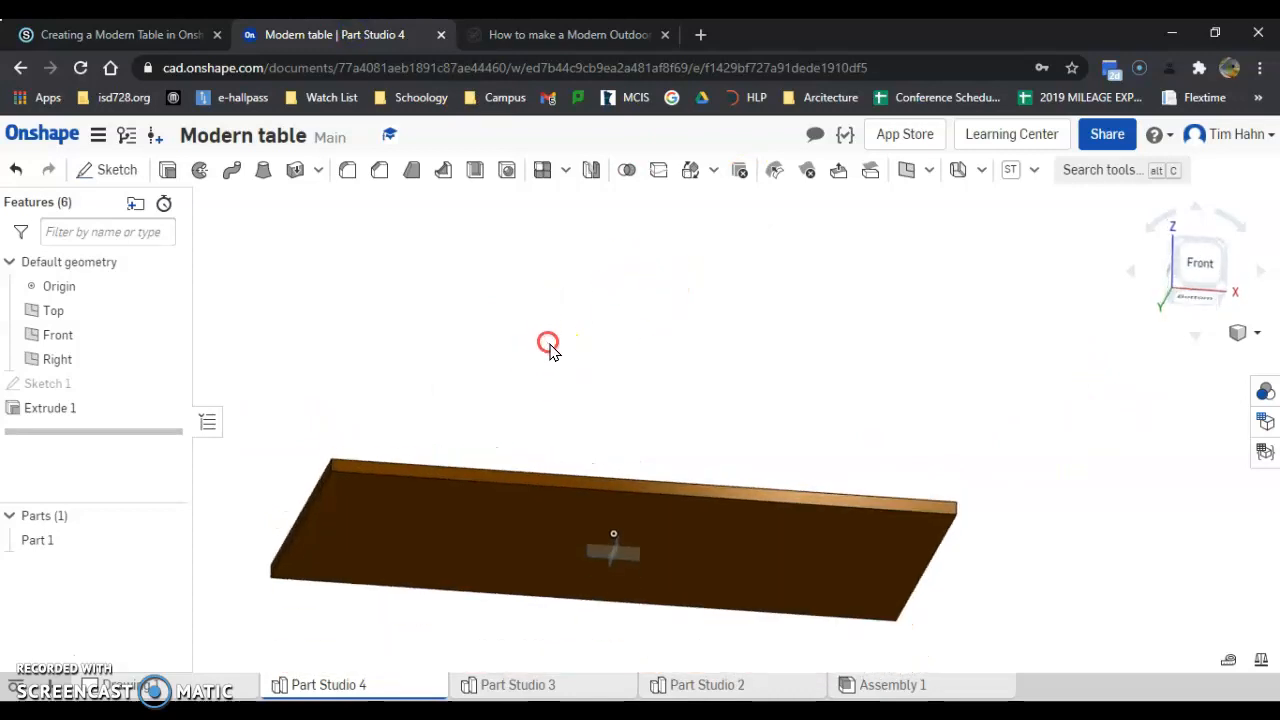
{"action": "right_click_drag", "start_coordinate": [750, 300], "coordinate": [743, 325]}
{"action": "scroll", "coordinate": [690, 440], "scroll_direction": "down", "scroll_amount": 2}
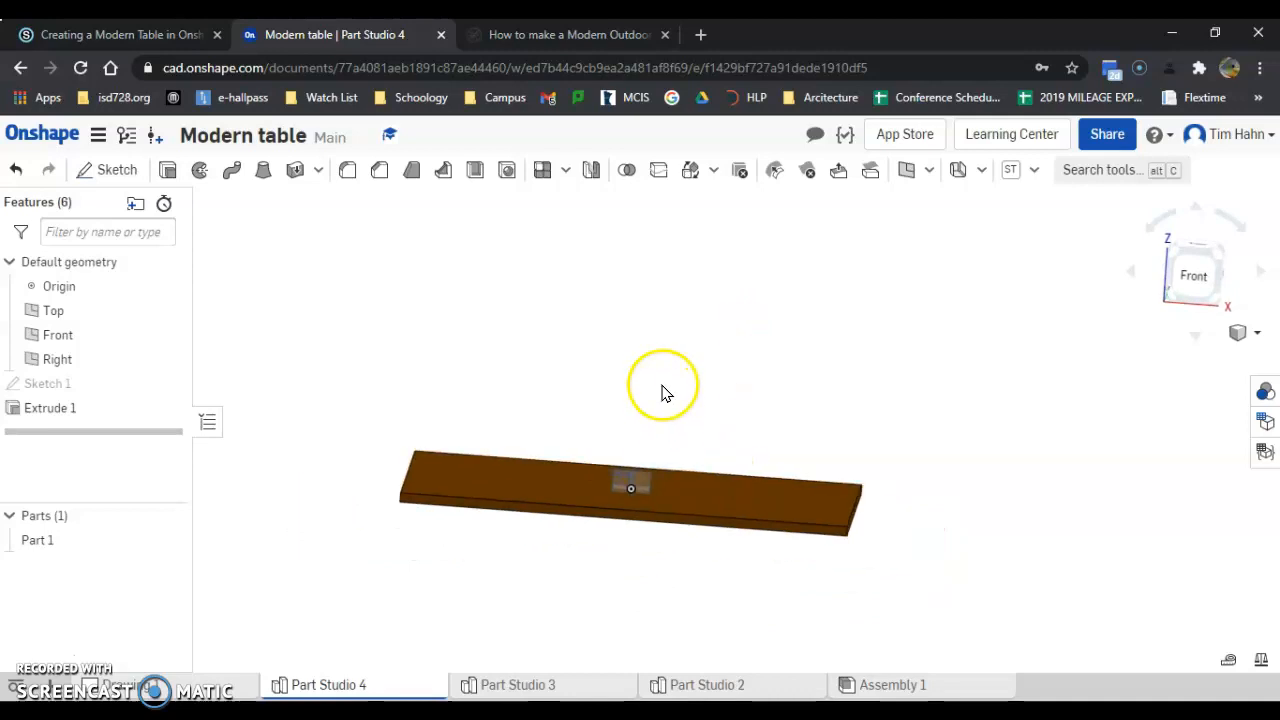
{"action": "scroll", "coordinate": [660, 266], "scroll_direction": "down", "scroll_amount": 1}
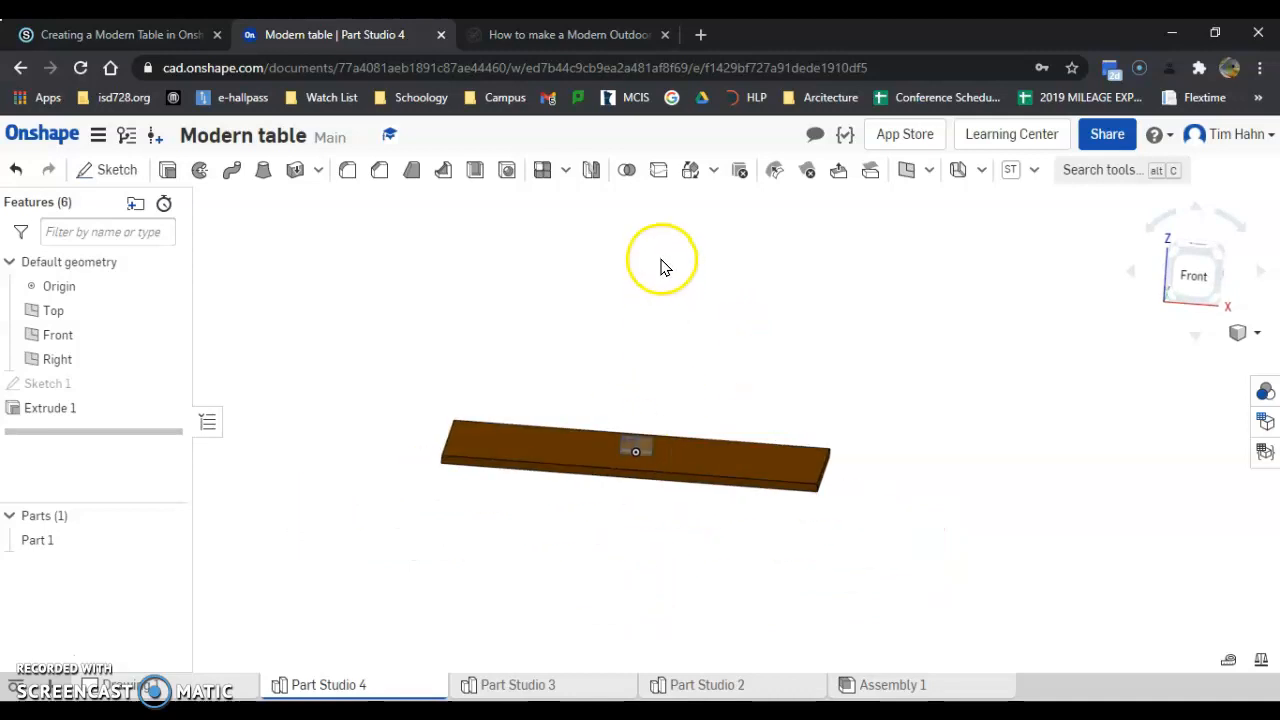
{"action": "scroll", "coordinate": [648, 568], "scroll_direction": "up", "scroll_amount": 2}
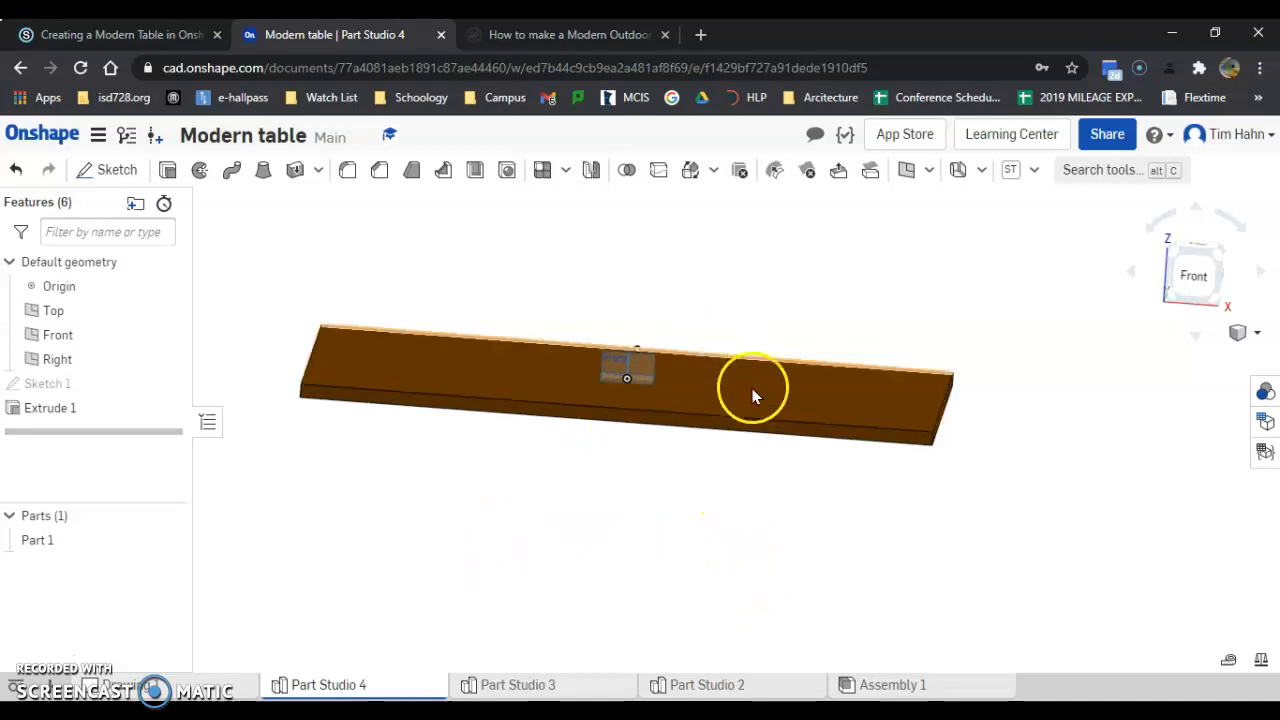
{"action": "right_click_drag", "start_coordinate": [805, 532], "coordinate": [825, 548]}
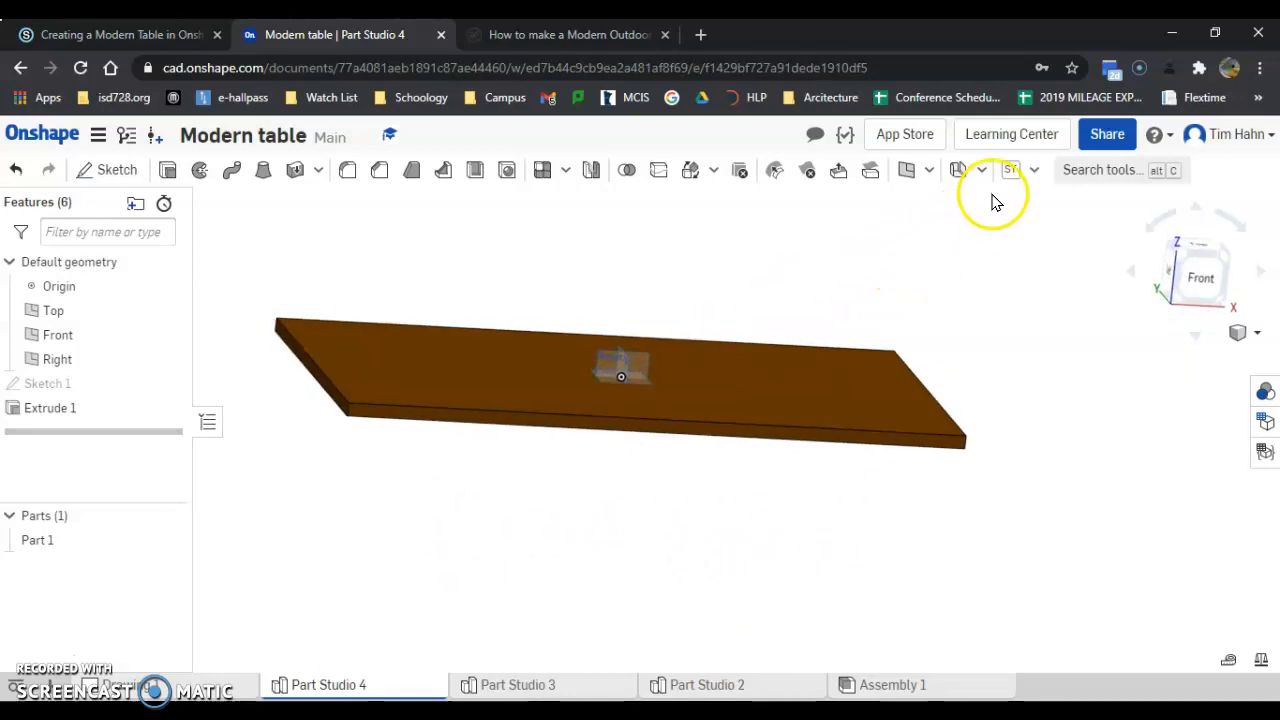
Step: Create a plane offset 41 in below the tabletop's upper face
{"action": "left_click", "coordinate": [903, 176]}
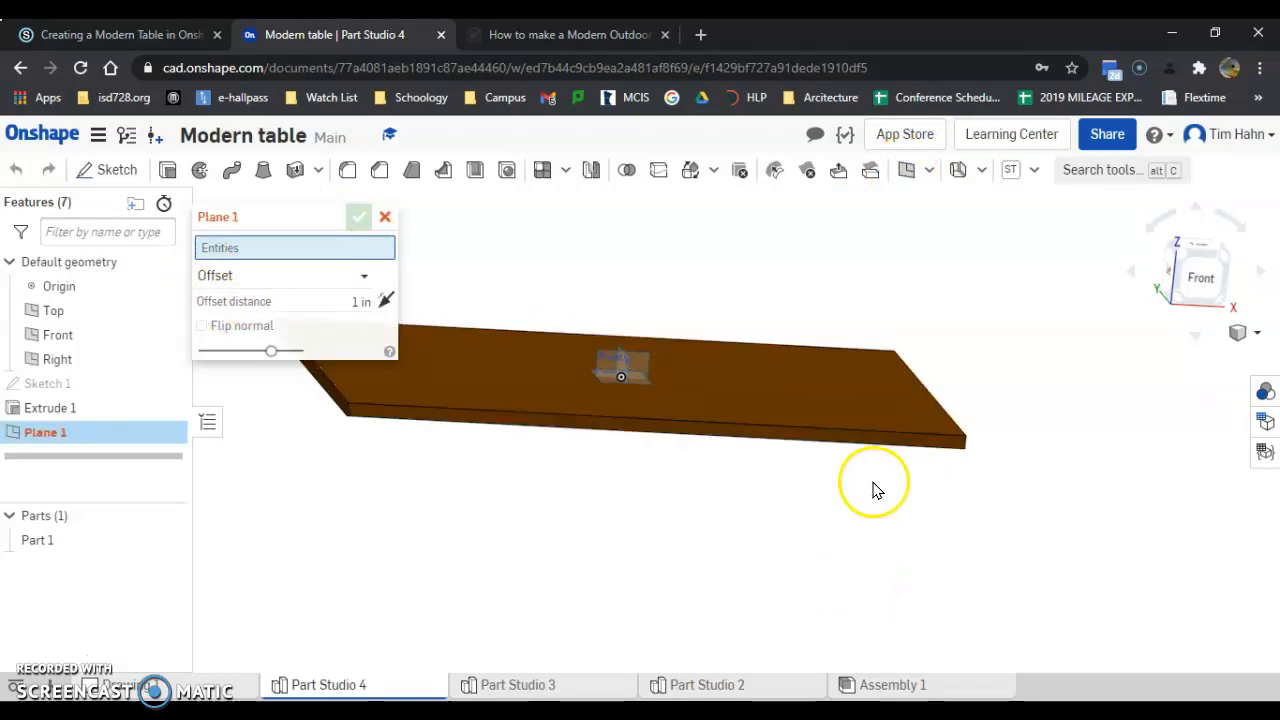
{"action": "scroll", "coordinate": [927, 386], "scroll_direction": "down", "scroll_amount": 2}
{"action": "scroll", "coordinate": [528, 434], "scroll_direction": "up", "scroll_amount": 2}
{"action": "scroll", "coordinate": [777, 346], "scroll_direction": "up", "scroll_amount": 1}
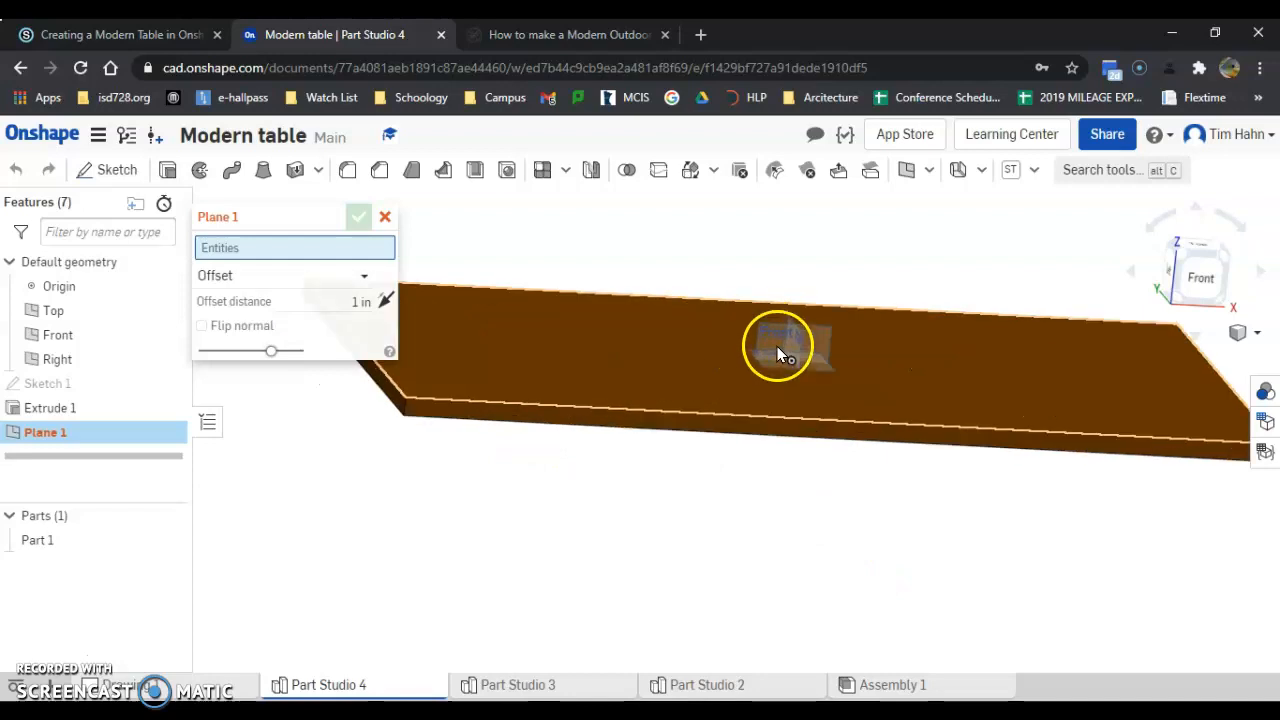
{"action": "scroll", "coordinate": [913, 384], "scroll_direction": "down", "scroll_amount": 2}
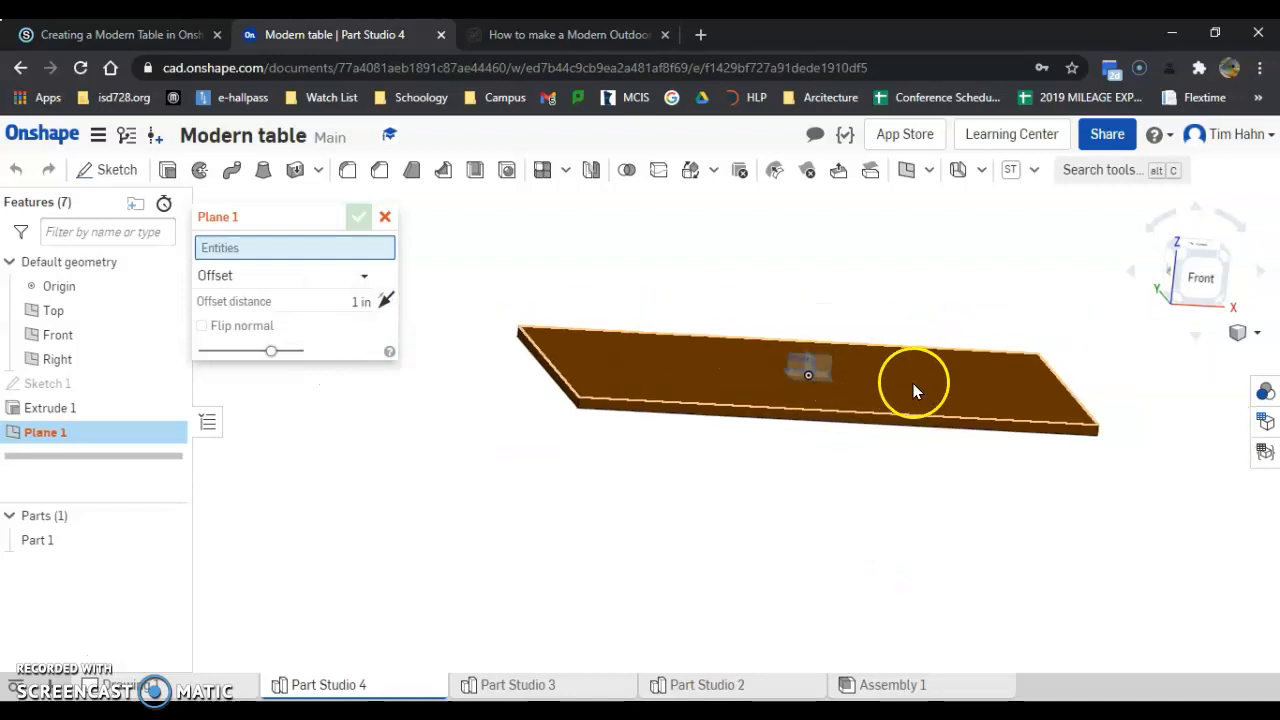
{"action": "left_click", "coordinate": [913, 384]}
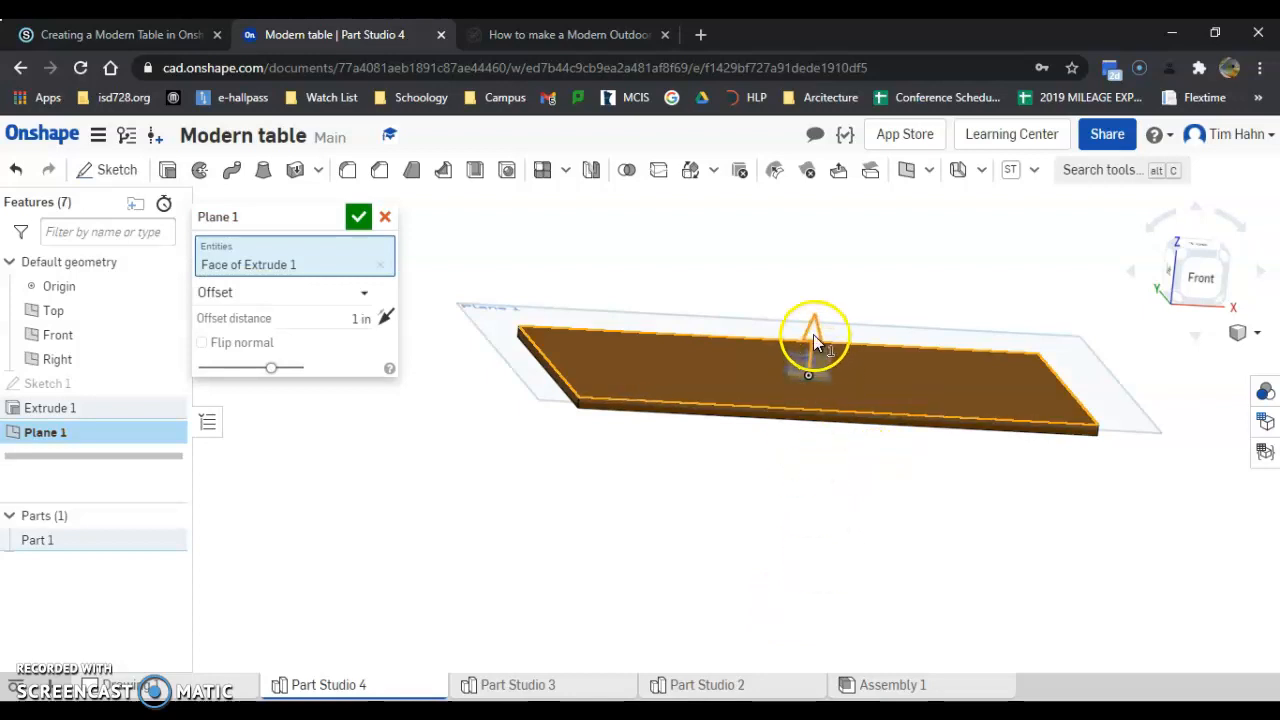
{"action": "left_click_drag", "start_coordinate": [813, 334], "coordinate": [688, 466]}
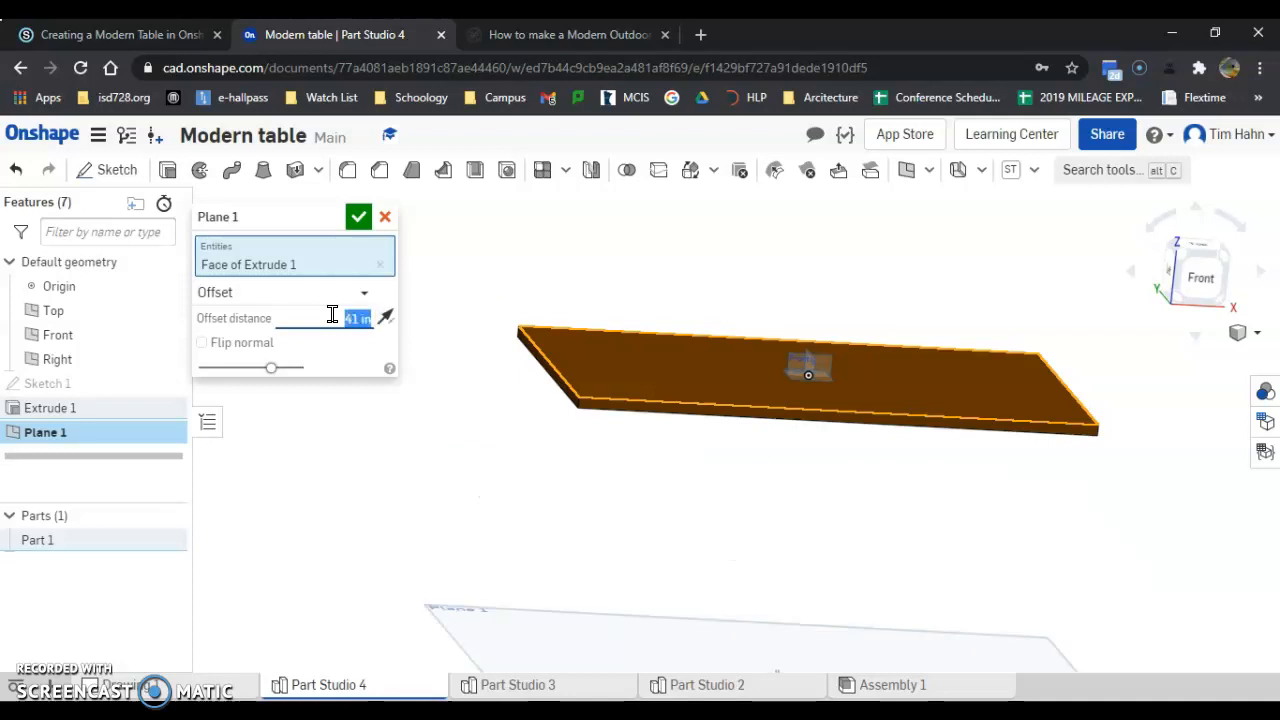
{"action": "left_click", "coordinate": [358, 218]}
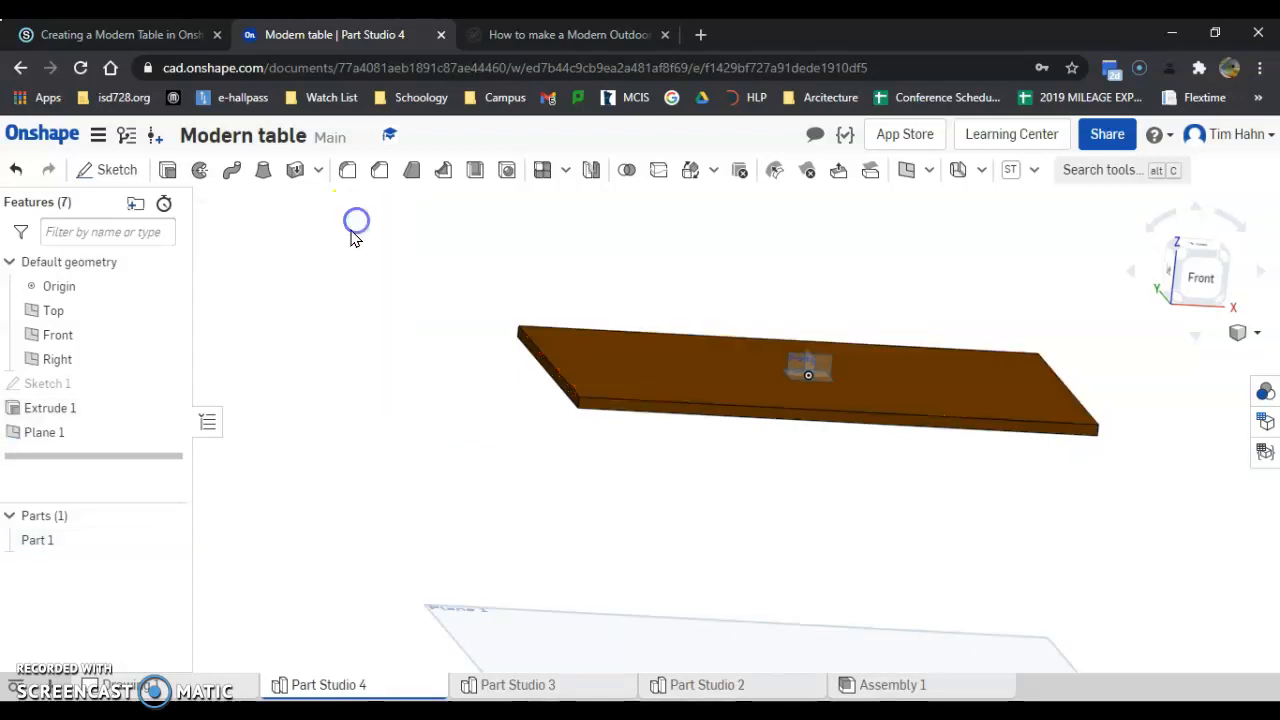
Step: On the offset plane below the tabletop, sketch a rectangle centred on the origin, about 53.5 in by 27.6 in
{"action": "scroll", "coordinate": [423, 400], "scroll_direction": "down", "scroll_amount": 3}
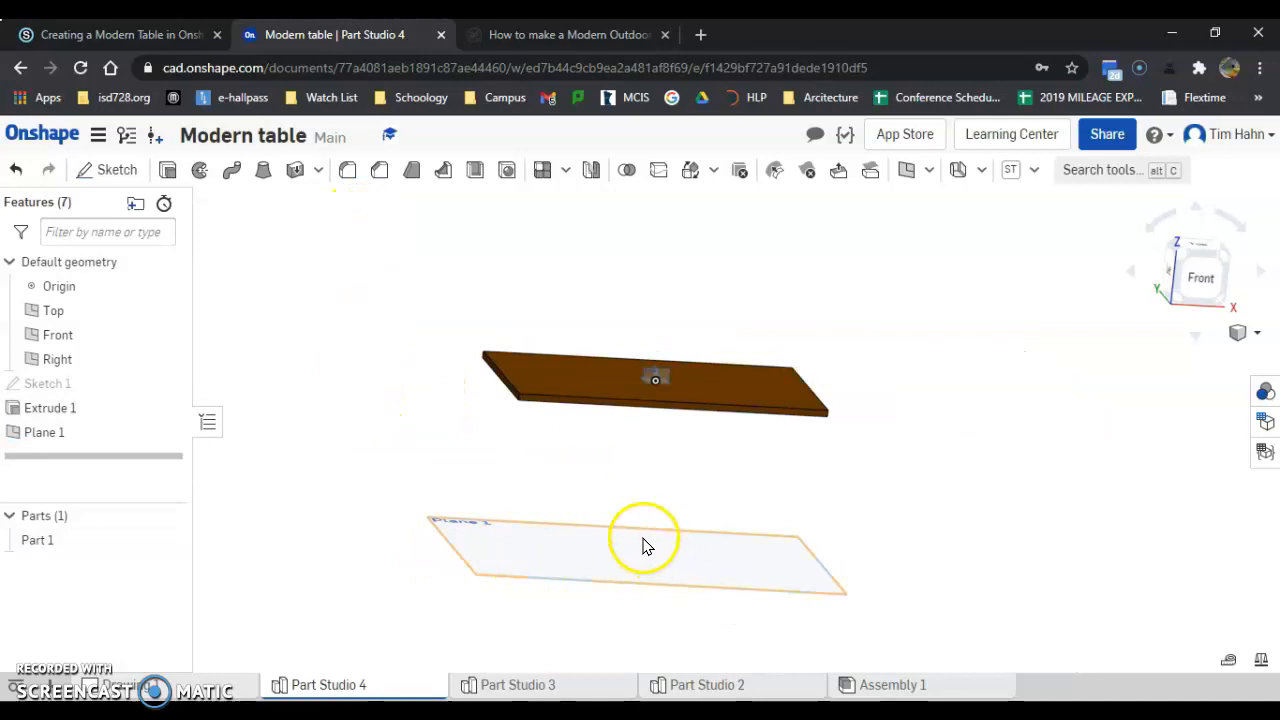
{"action": "scroll", "coordinate": [676, 404], "scroll_direction": "up", "scroll_amount": 3}
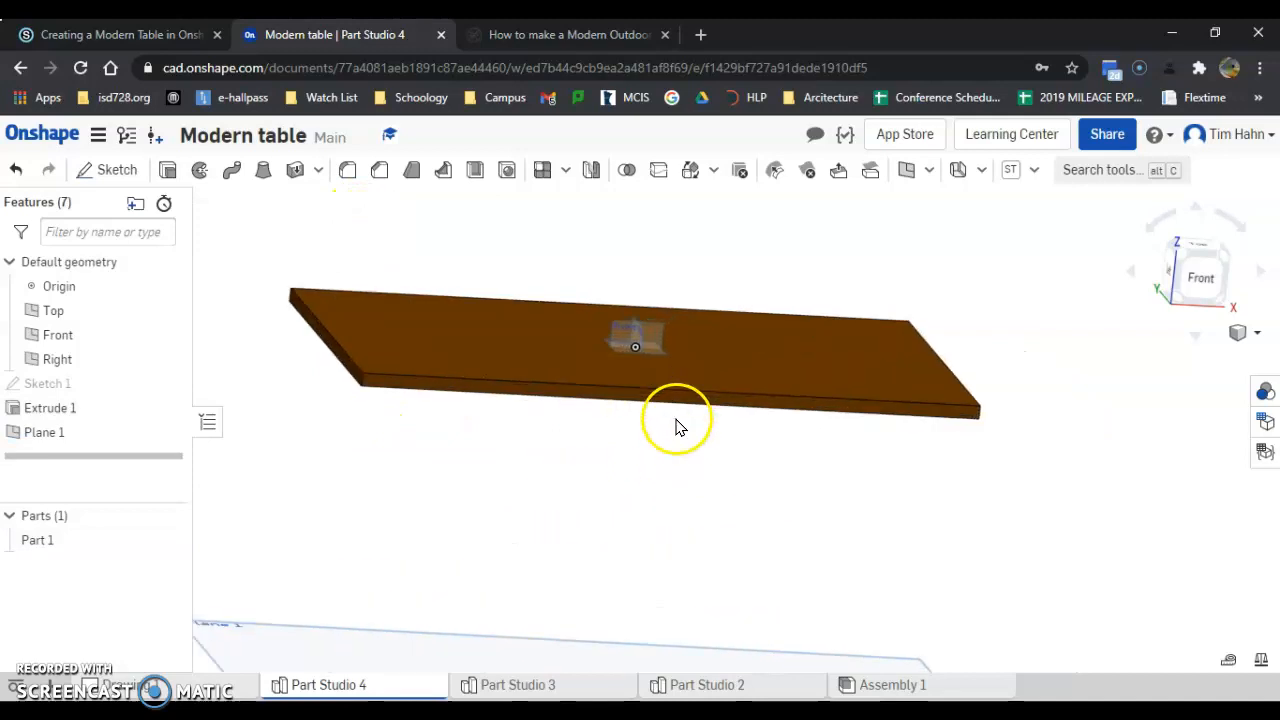
{"action": "scroll", "coordinate": [608, 560], "scroll_direction": "down", "scroll_amount": 1}
{"action": "middle_click_drag", "start_coordinate": [627, 530], "coordinate": [651, 431]}
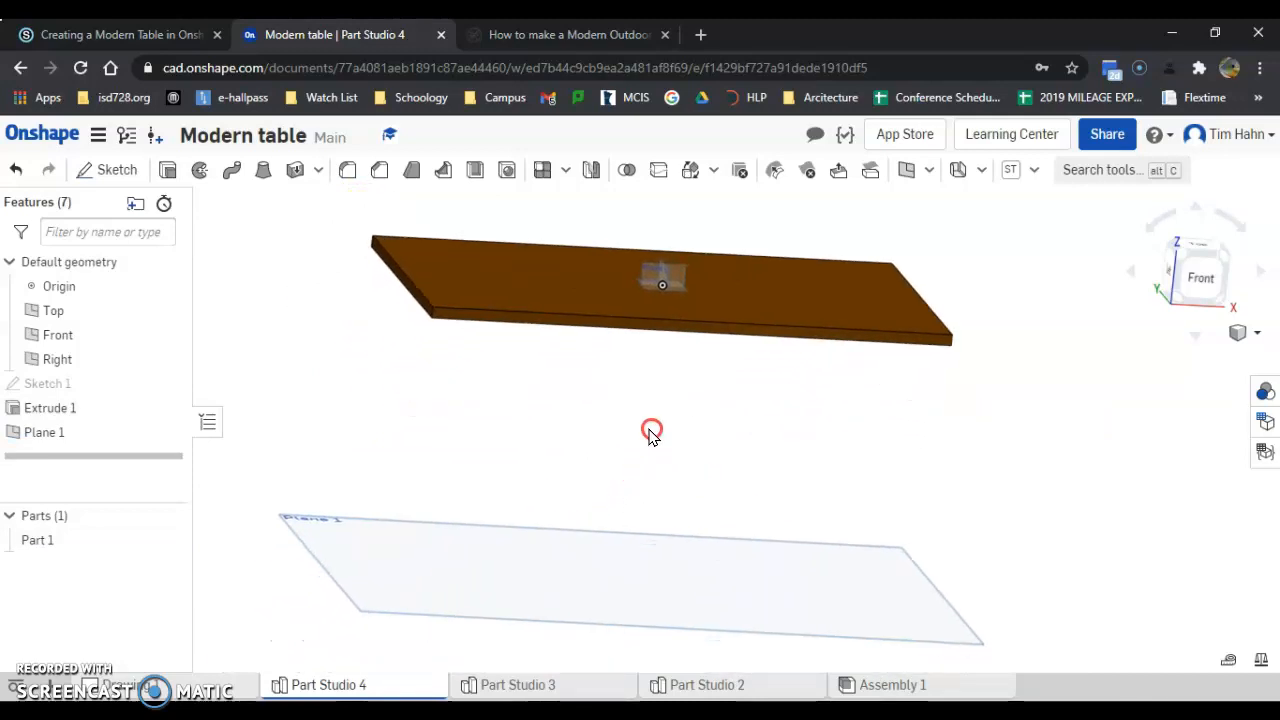
{"action": "left_click", "coordinate": [105, 168]}
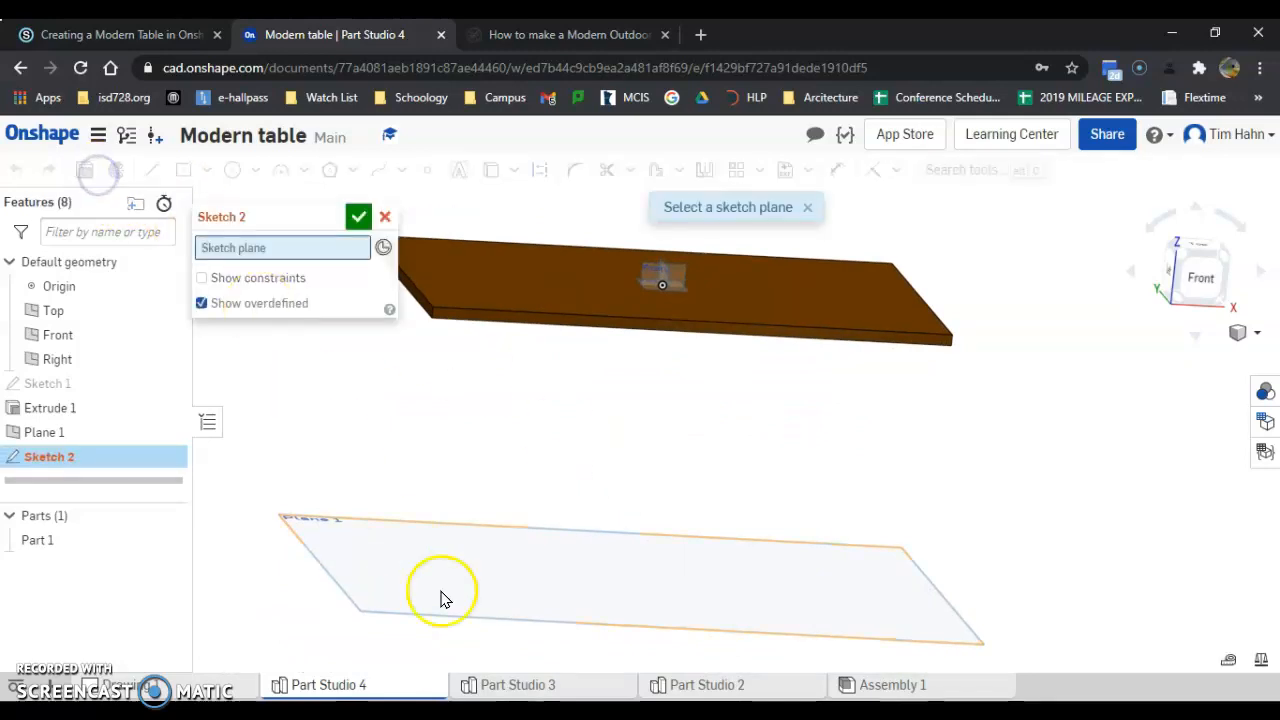
{"action": "left_click", "coordinate": [510, 620]}
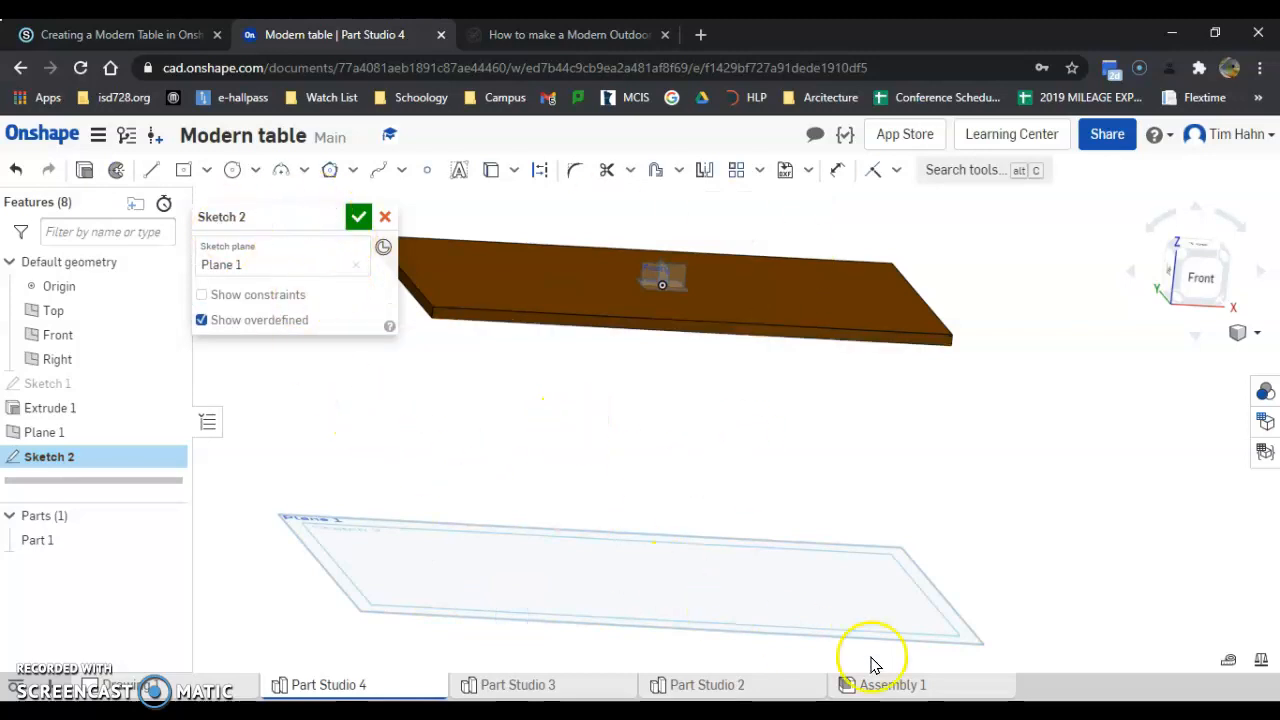
{"action": "right_click", "coordinate": [1061, 446]}
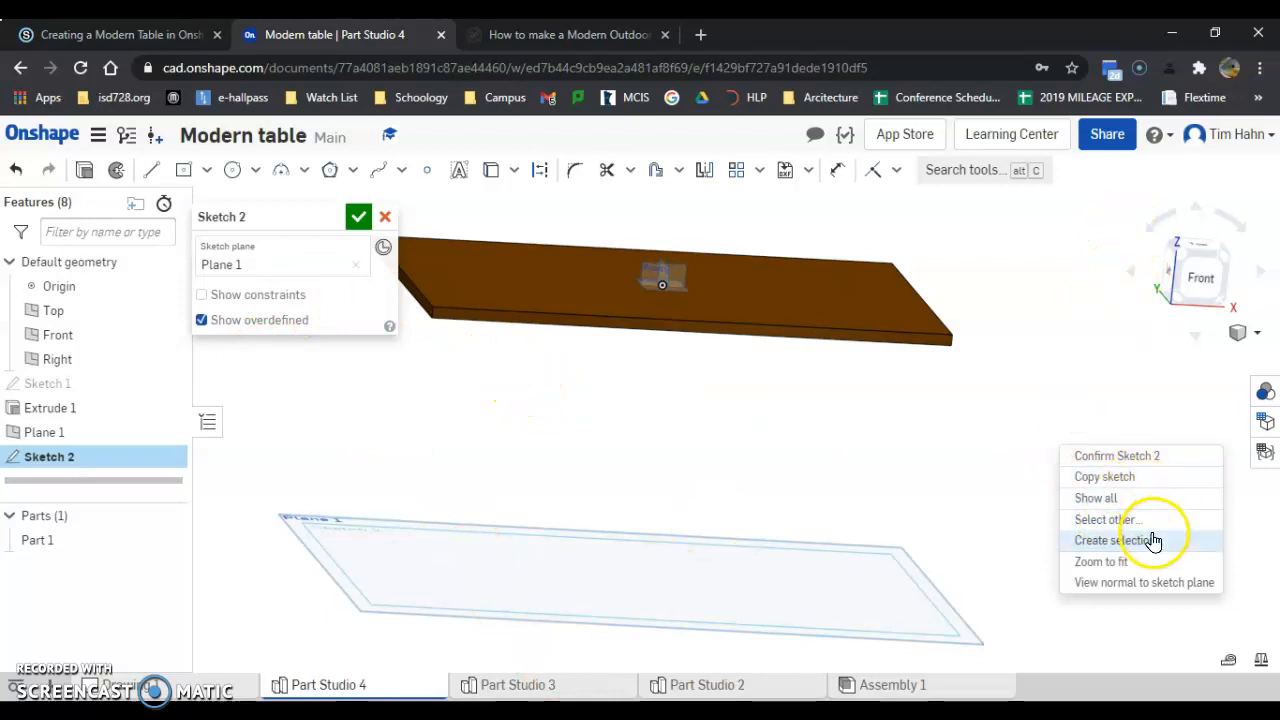
{"action": "left_click", "coordinate": [1152, 586]}
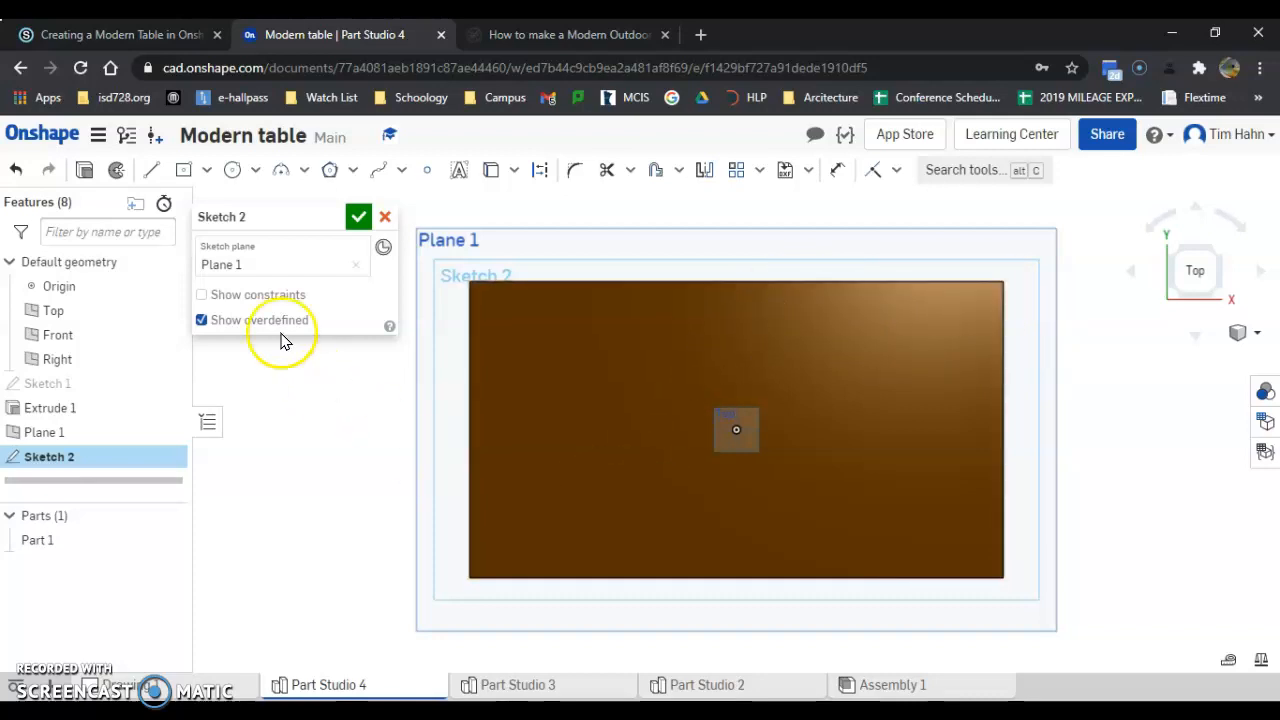
{"action": "left_click", "coordinate": [183, 172]}
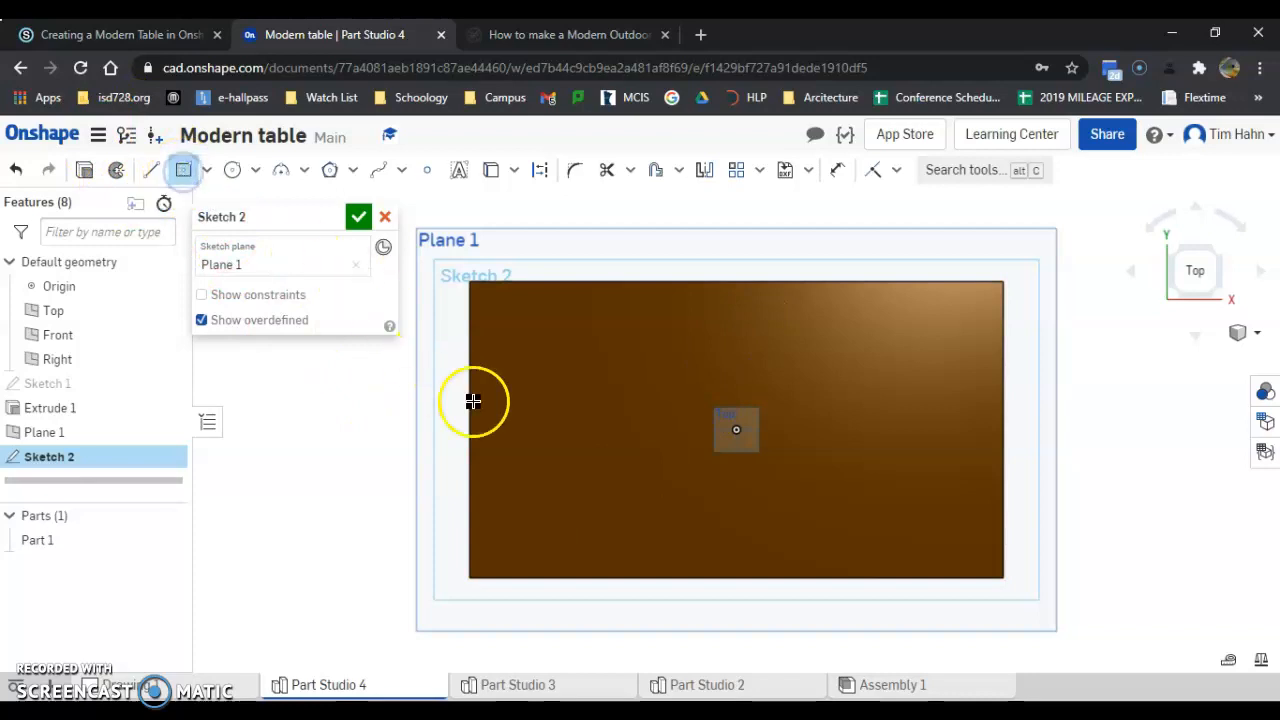
{"action": "left_click", "coordinate": [750, 428]}
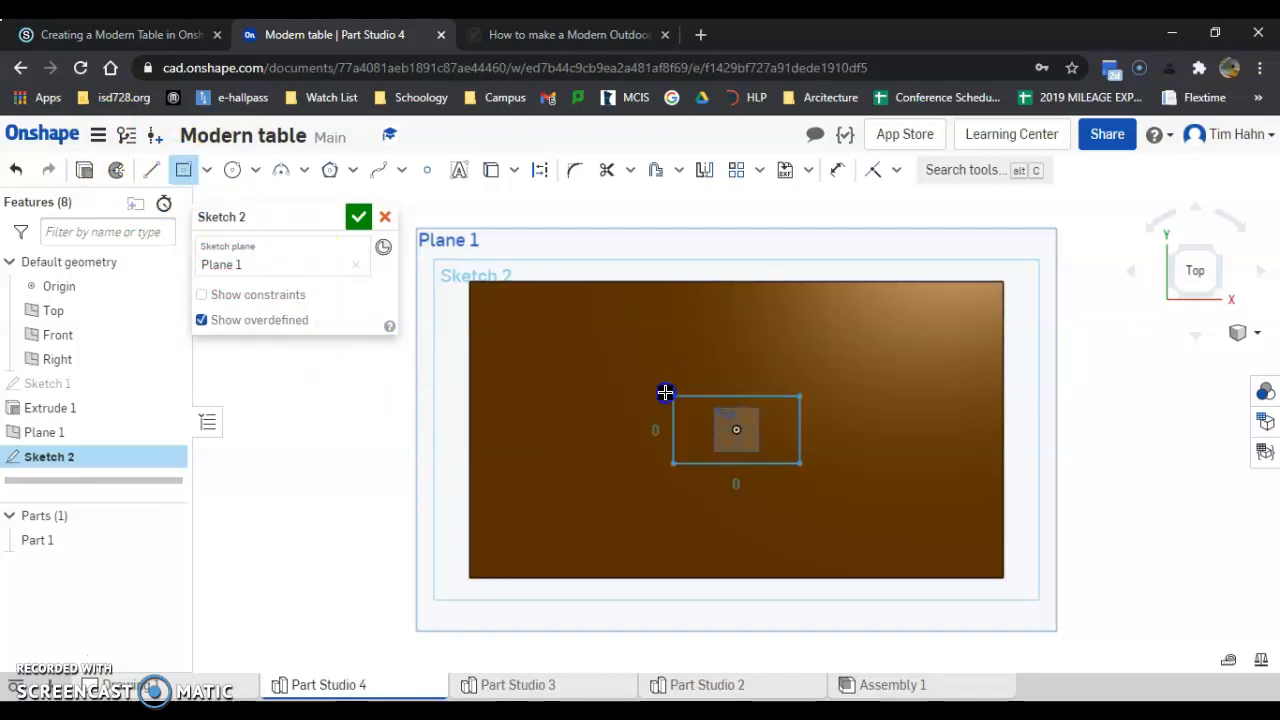
{"action": "left_click", "coordinate": [539, 327]}
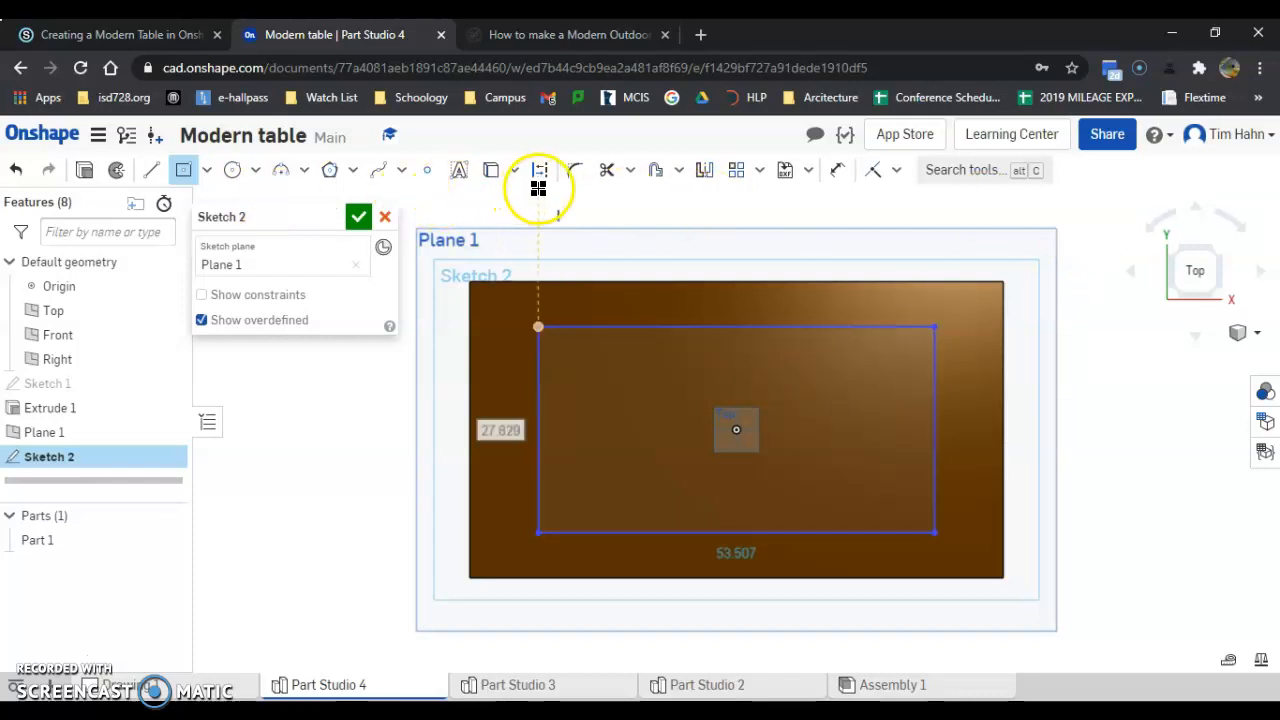
Step: Dimension the rectangle's upper edge 3 in inside the tabletop's matching long edge
{"action": "left_click", "coordinate": [843, 177]}
{"action": "left_click", "coordinate": [840, 327]}
{"action": "left_click", "coordinate": [837, 283]}
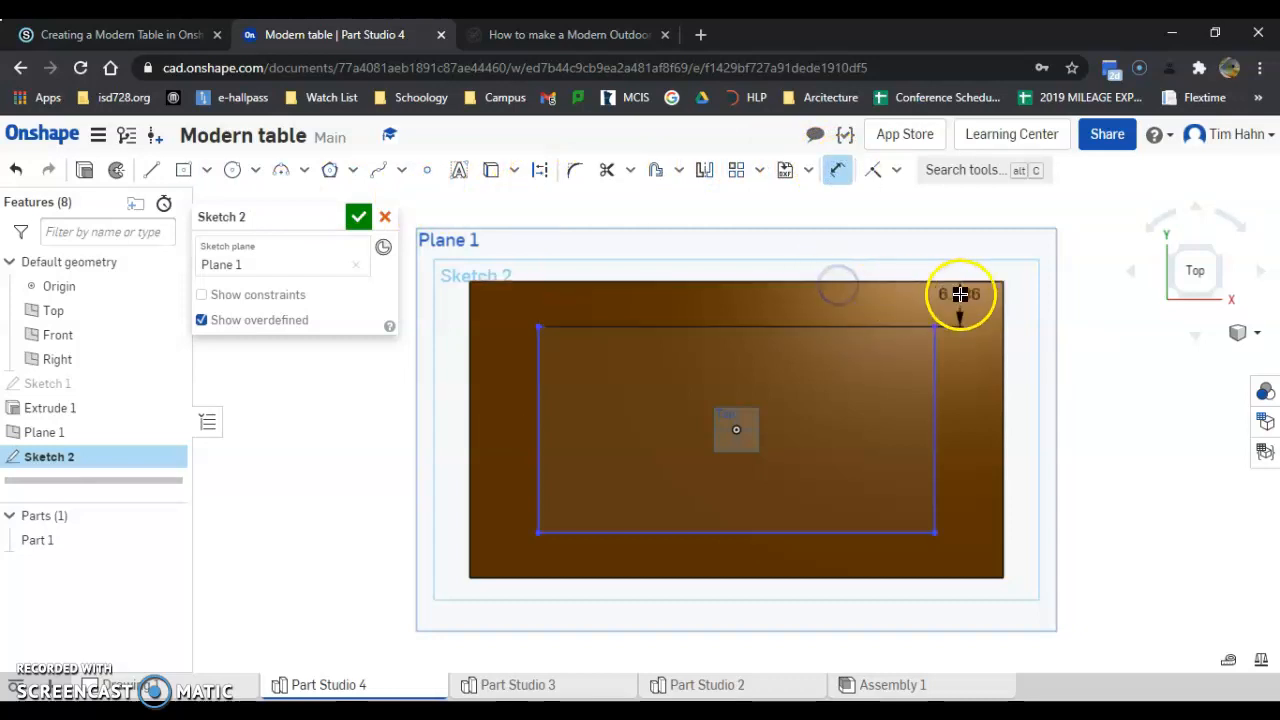
{"action": "left_click", "coordinate": [1037, 306]}
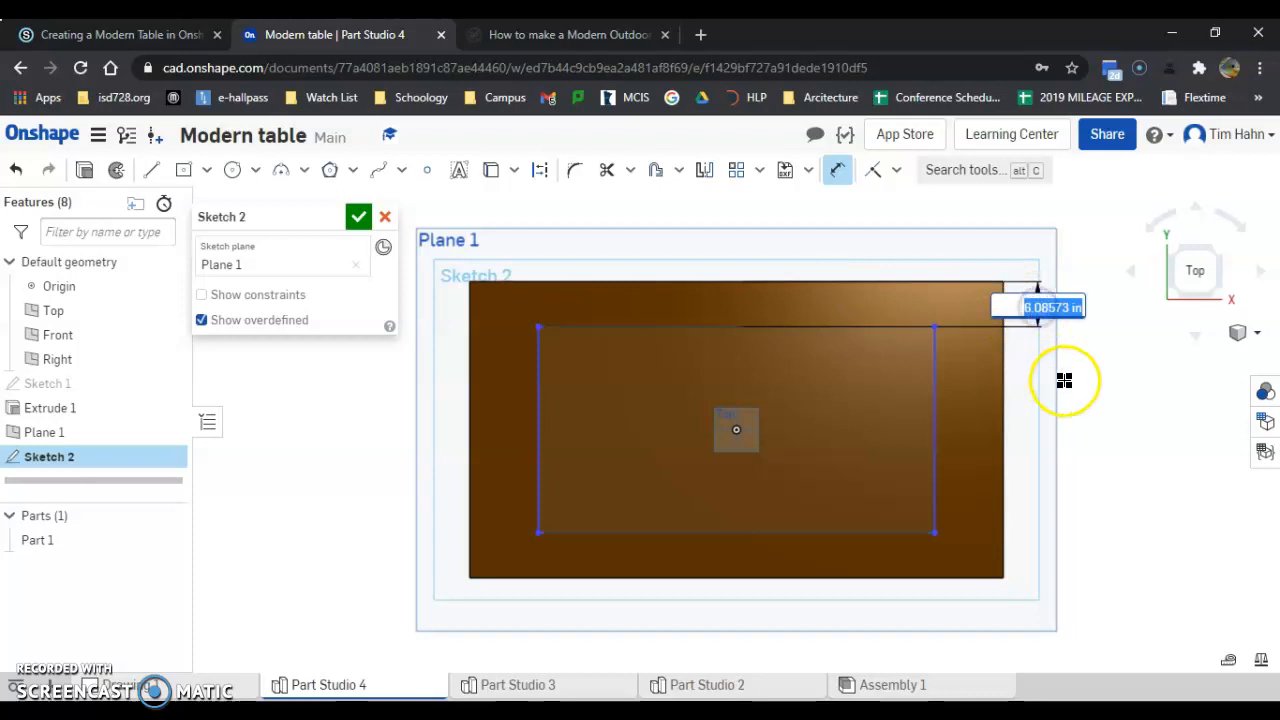
{"action": "type", "text": "3"}
{"action": "key", "text": "Return"}
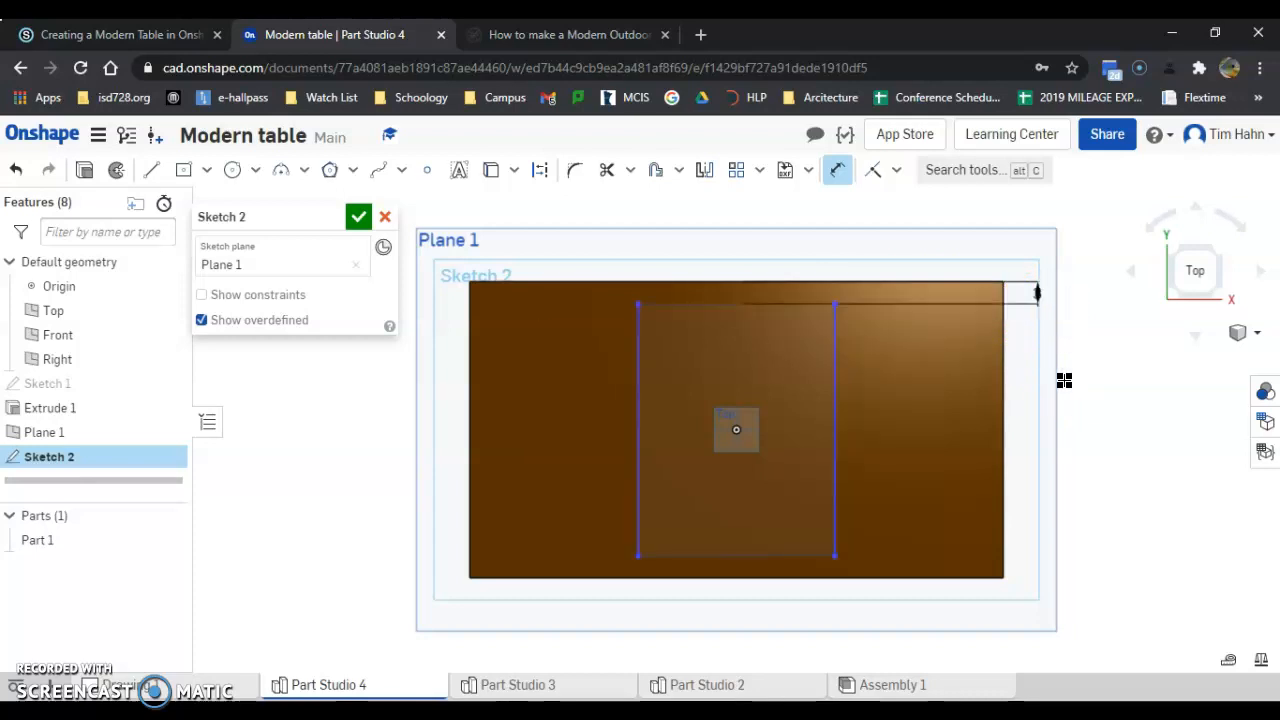
Step: Dimension the rectangle's right side 3 in inside the tabletop's right edge and finish the sketch
{"action": "left_click", "coordinate": [835, 403]}
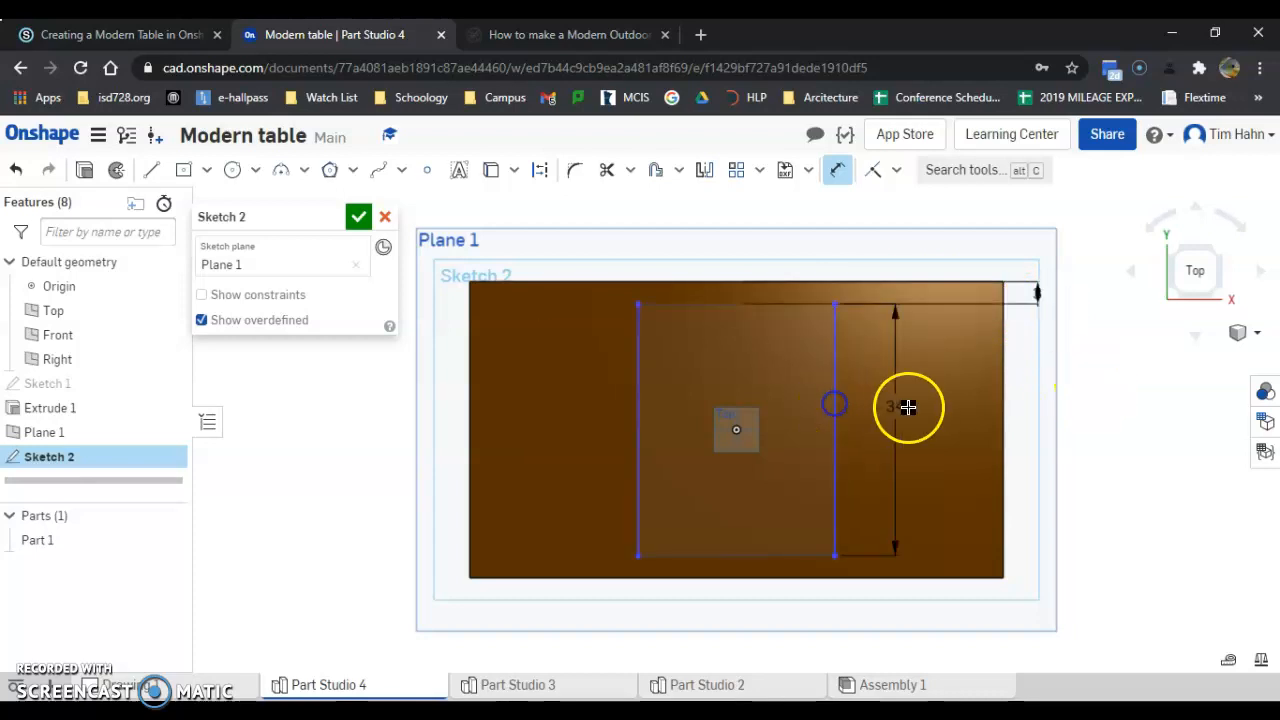
{"action": "left_click", "coordinate": [1000, 389]}
{"action": "scroll", "coordinate": [980, 434], "scroll_direction": "down", "scroll_amount": 3}
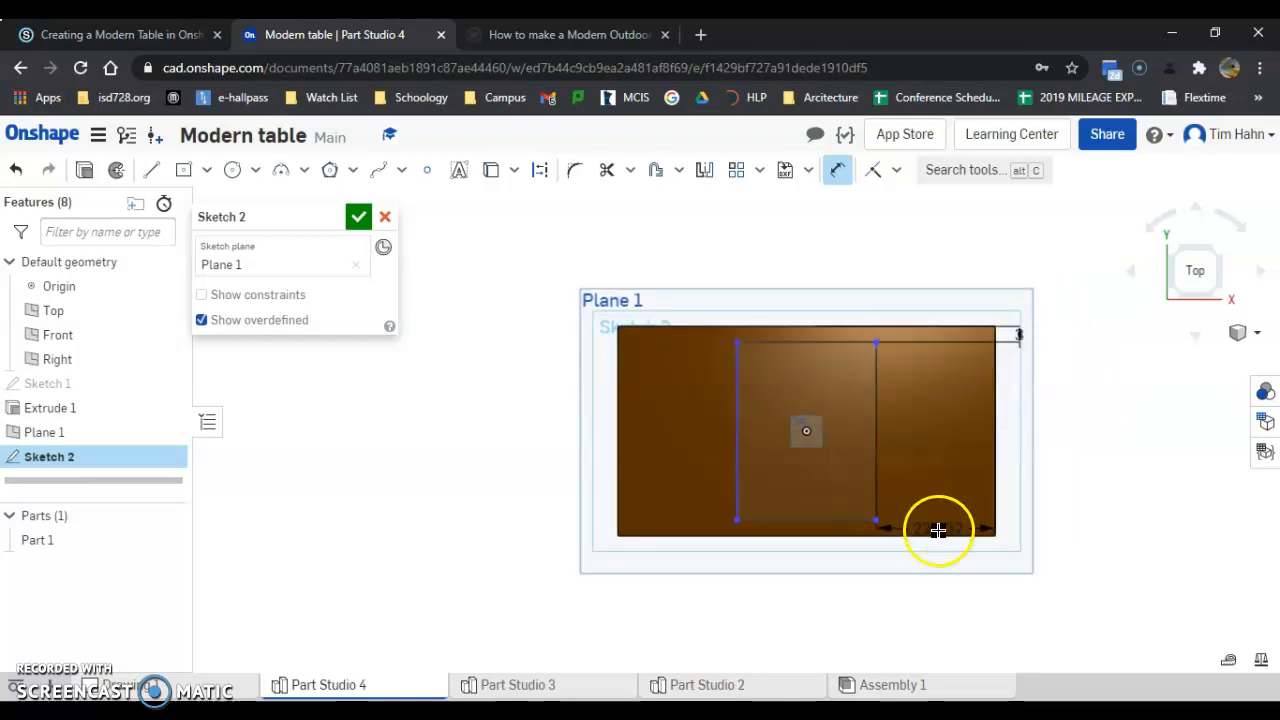
{"action": "left_click", "coordinate": [940, 592]}
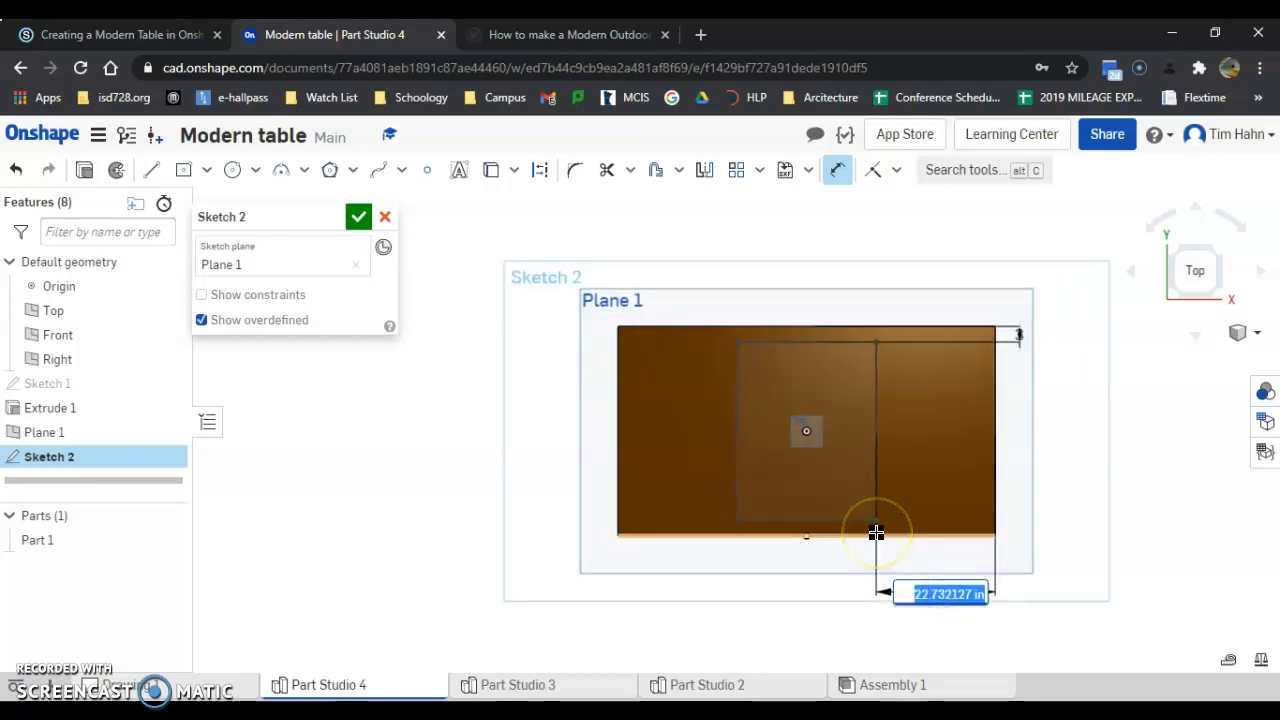
{"action": "scroll", "coordinate": [923, 454], "scroll_direction": "up", "scroll_amount": 2}
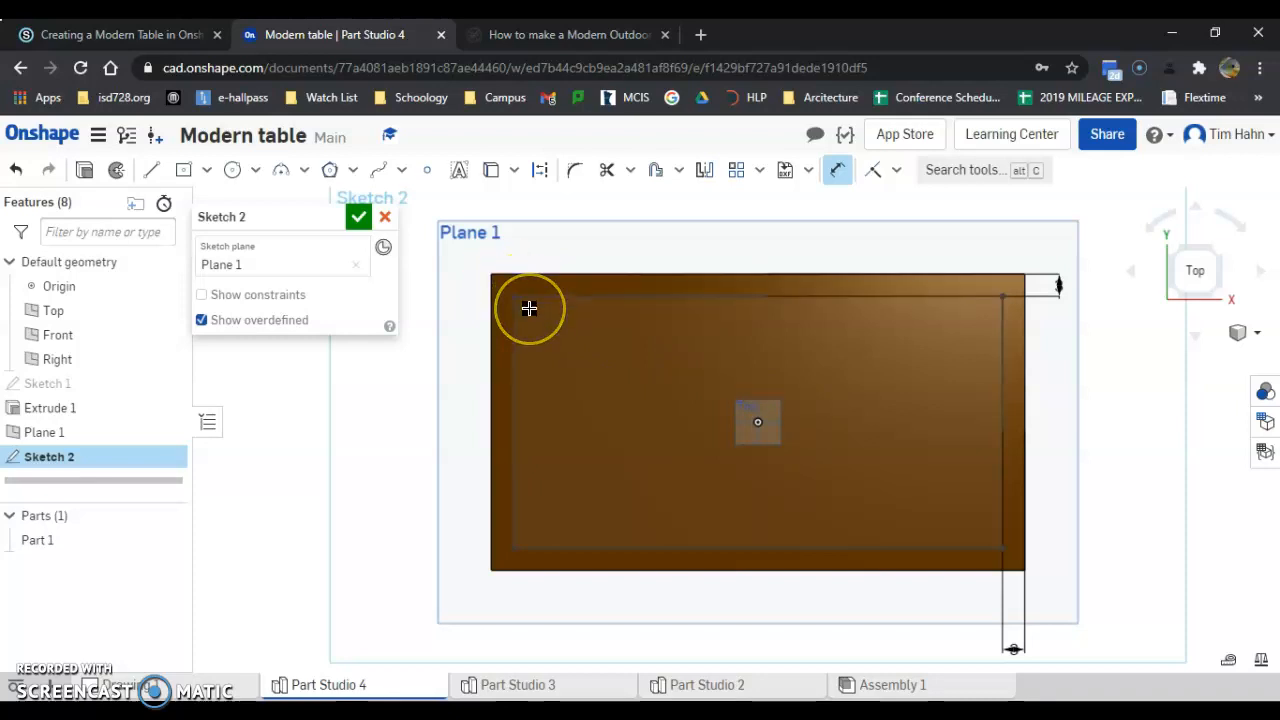
{"action": "left_click", "coordinate": [358, 217]}
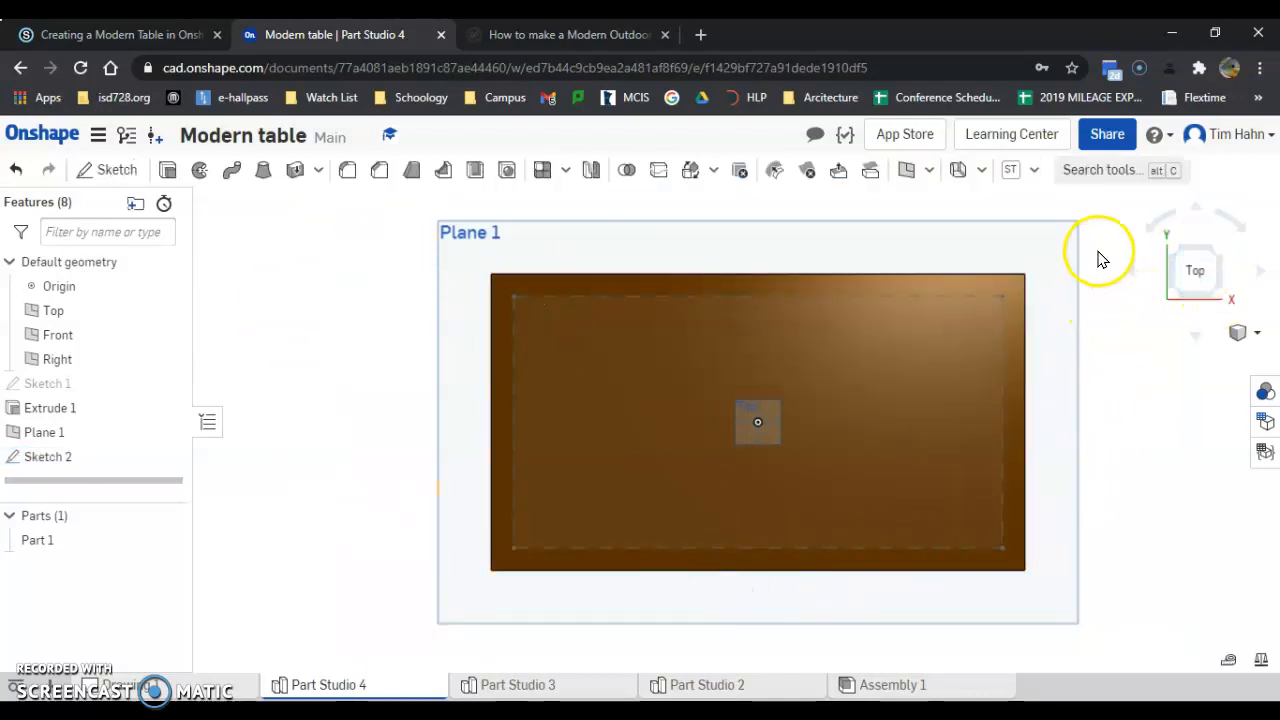
Step: Inspect the floor-level rectangle below the tabletop, and switch to the reference page to review how the legs are arranged
{"action": "right_click_drag", "start_coordinate": [1090, 245], "coordinate": [855, 450]}
{"action": "scroll", "coordinate": [757, 386], "scroll_direction": "down", "scroll_amount": 4}
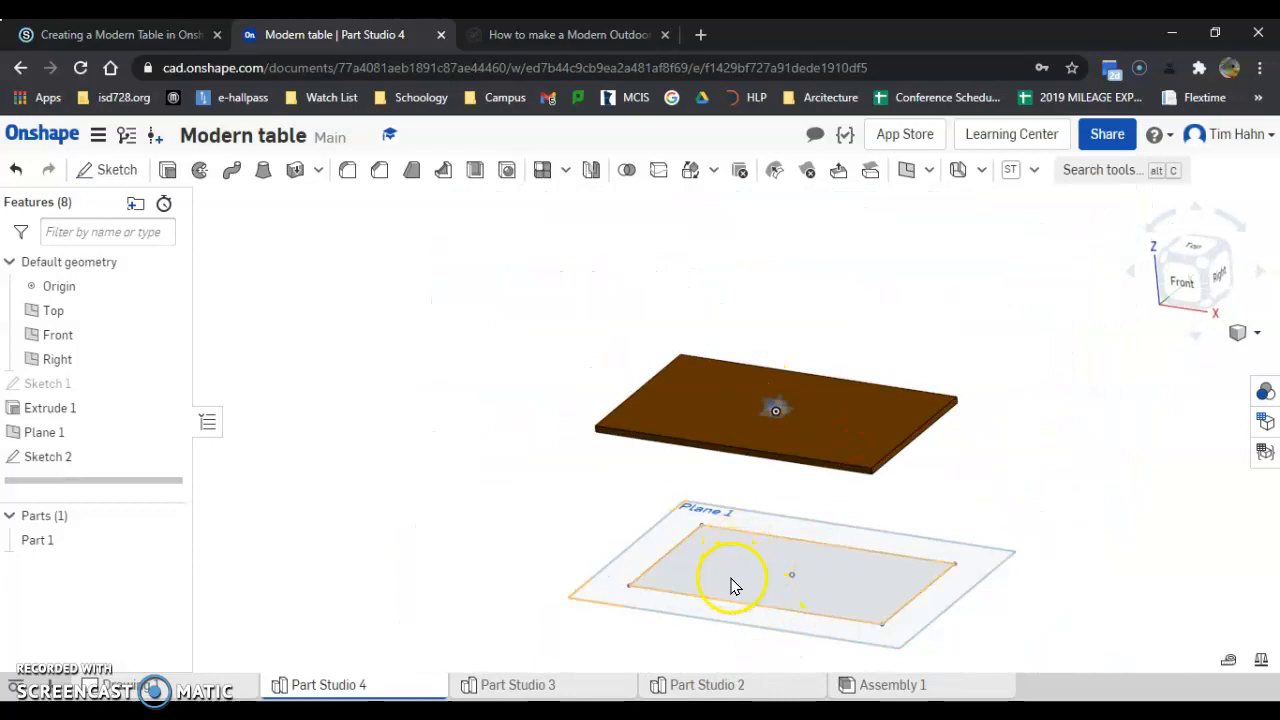
{"action": "right_click_drag", "start_coordinate": [780, 560], "coordinate": [852, 552]}
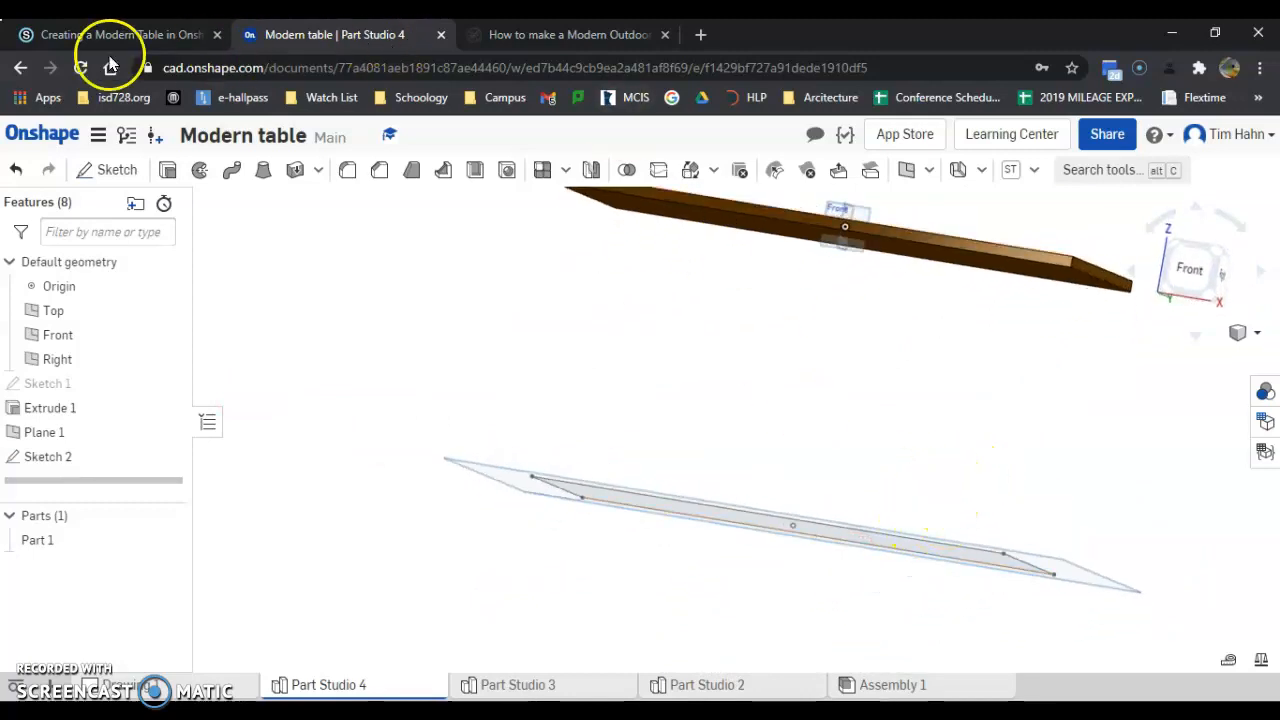
{"action": "left_click", "coordinate": [535, 36]}
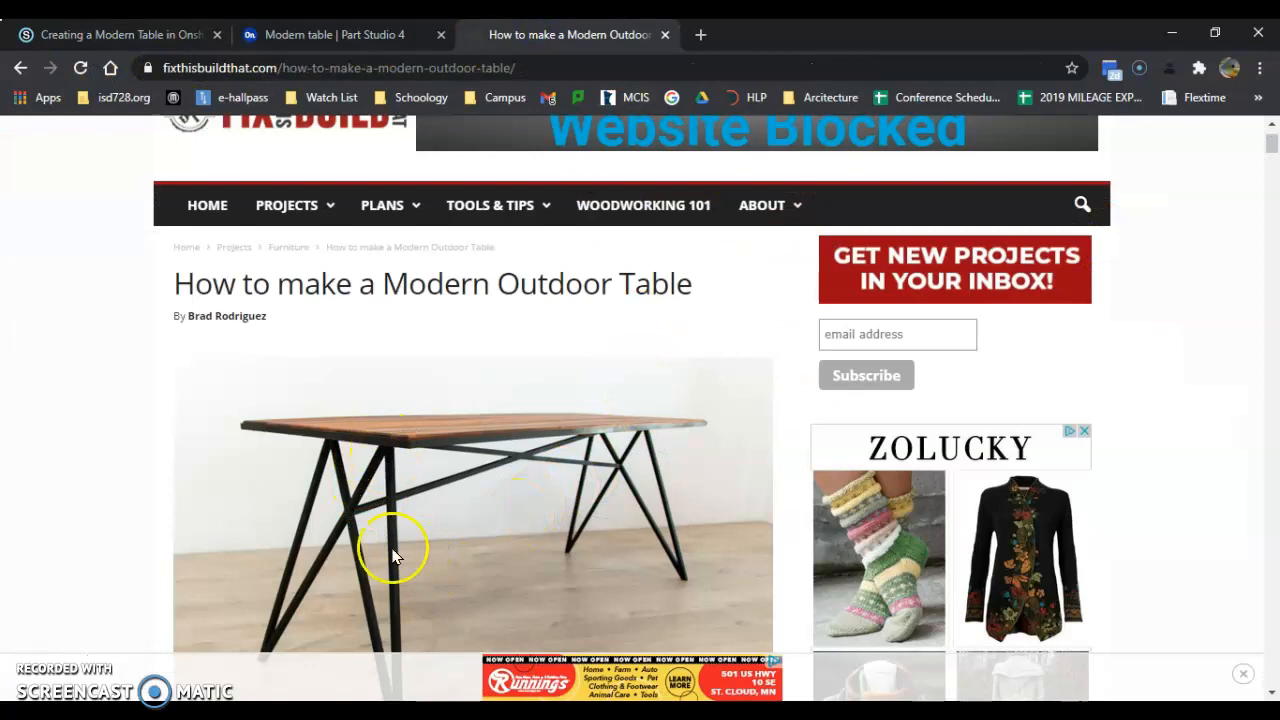
Step: Examine the leg arrangement in the reference photo and from the front of the finished table in Part Studio 3, then return to Part Studio 4
{"action": "scroll", "coordinate": [365, 537], "scroll_direction": "down", "scroll_amount": 1}
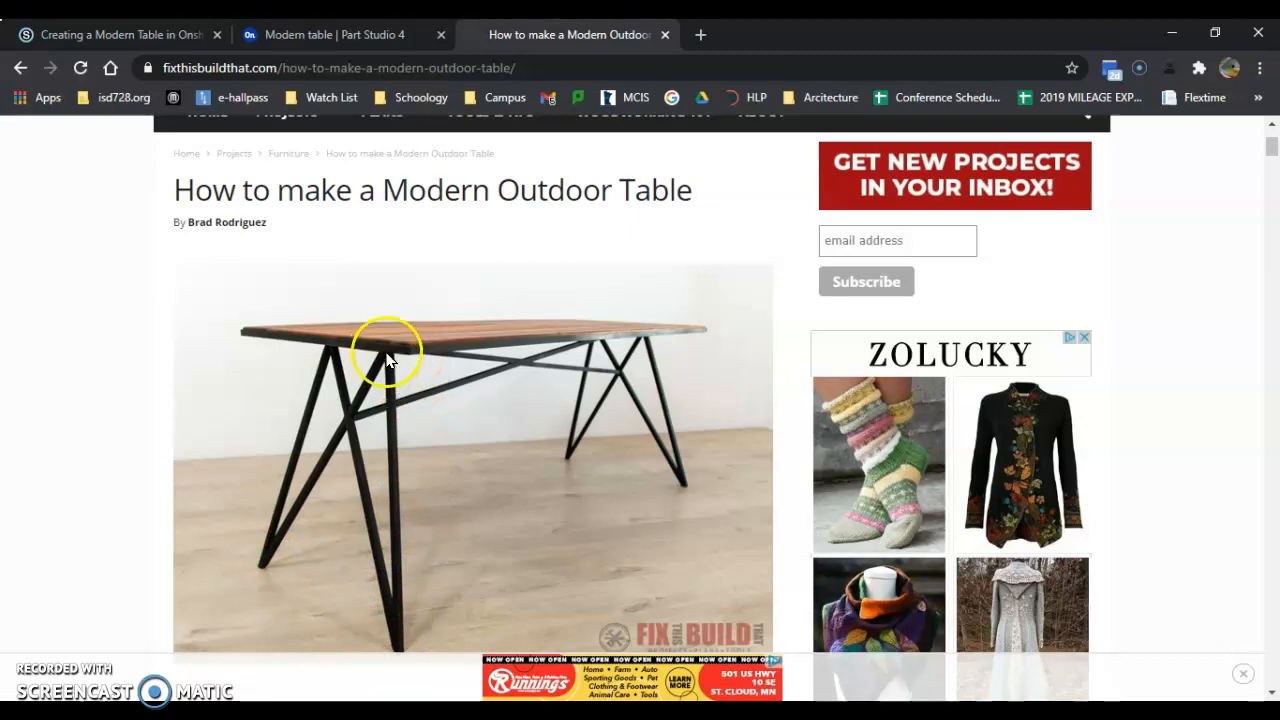
{"action": "left_click", "coordinate": [350, 37]}
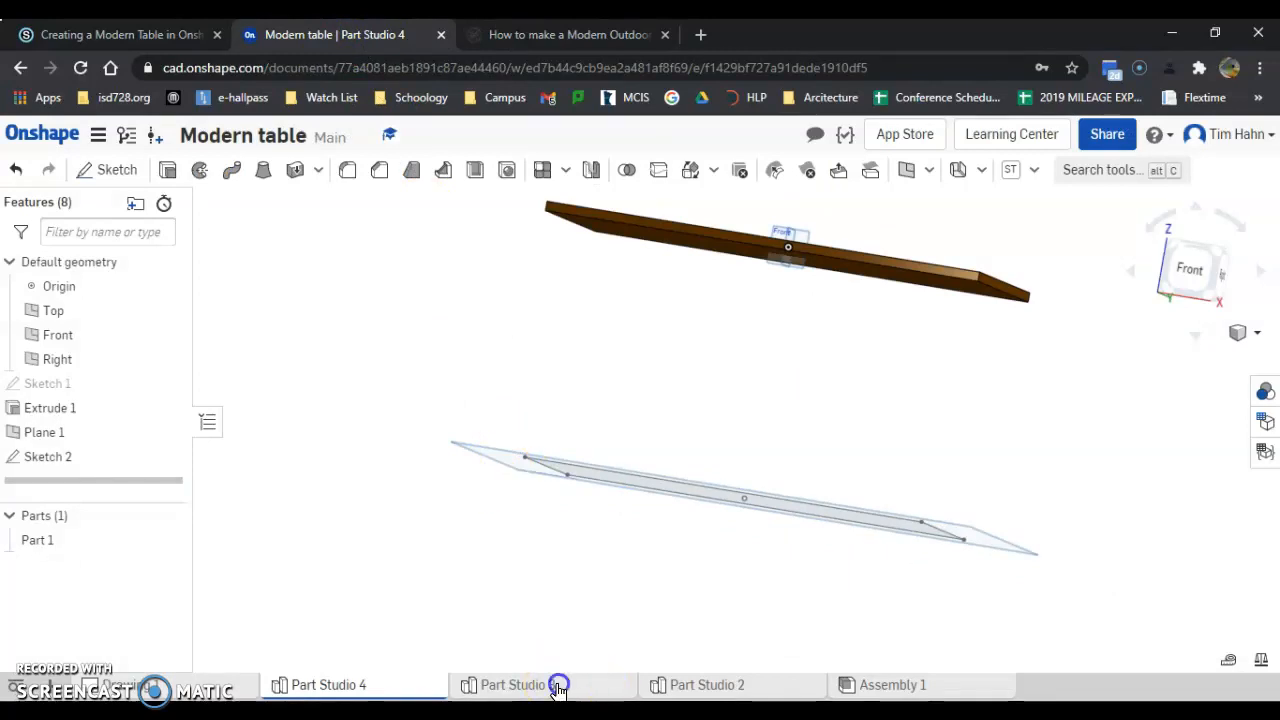
{"action": "left_click", "coordinate": [558, 688]}
{"action": "right_click_drag", "start_coordinate": [749, 414], "coordinate": [804, 585]}
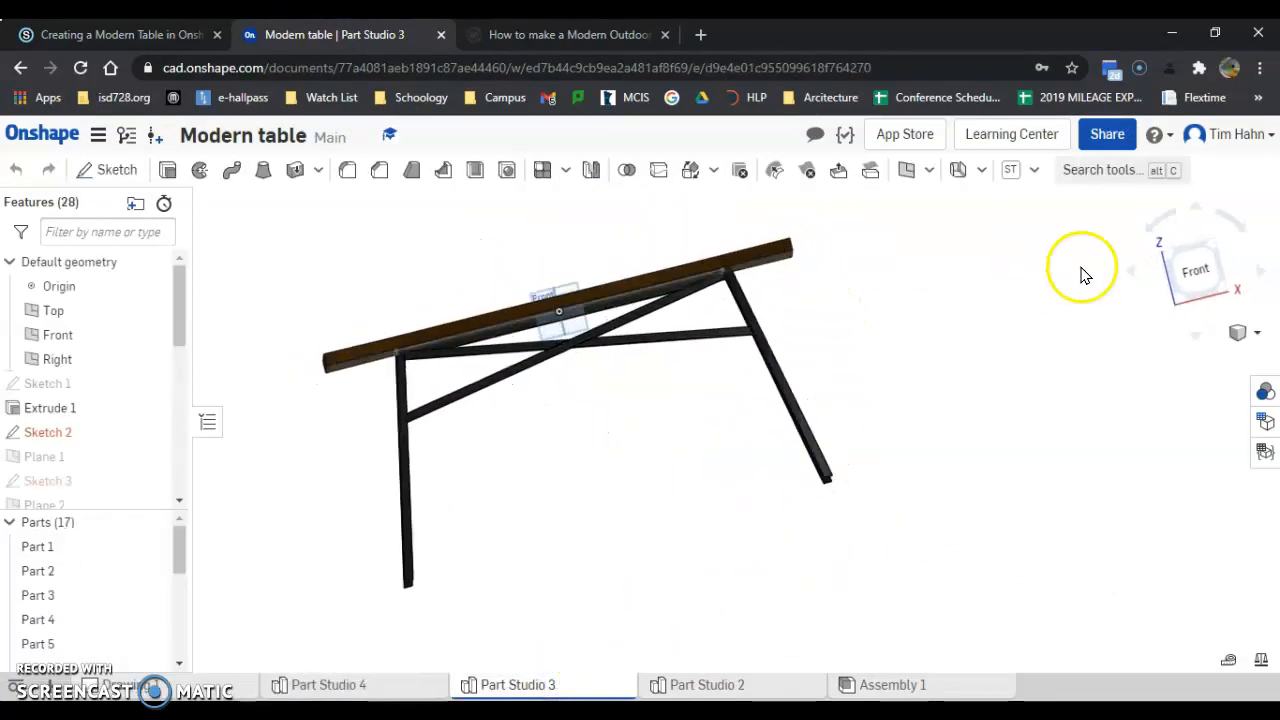
{"action": "left_click", "coordinate": [1194, 268]}
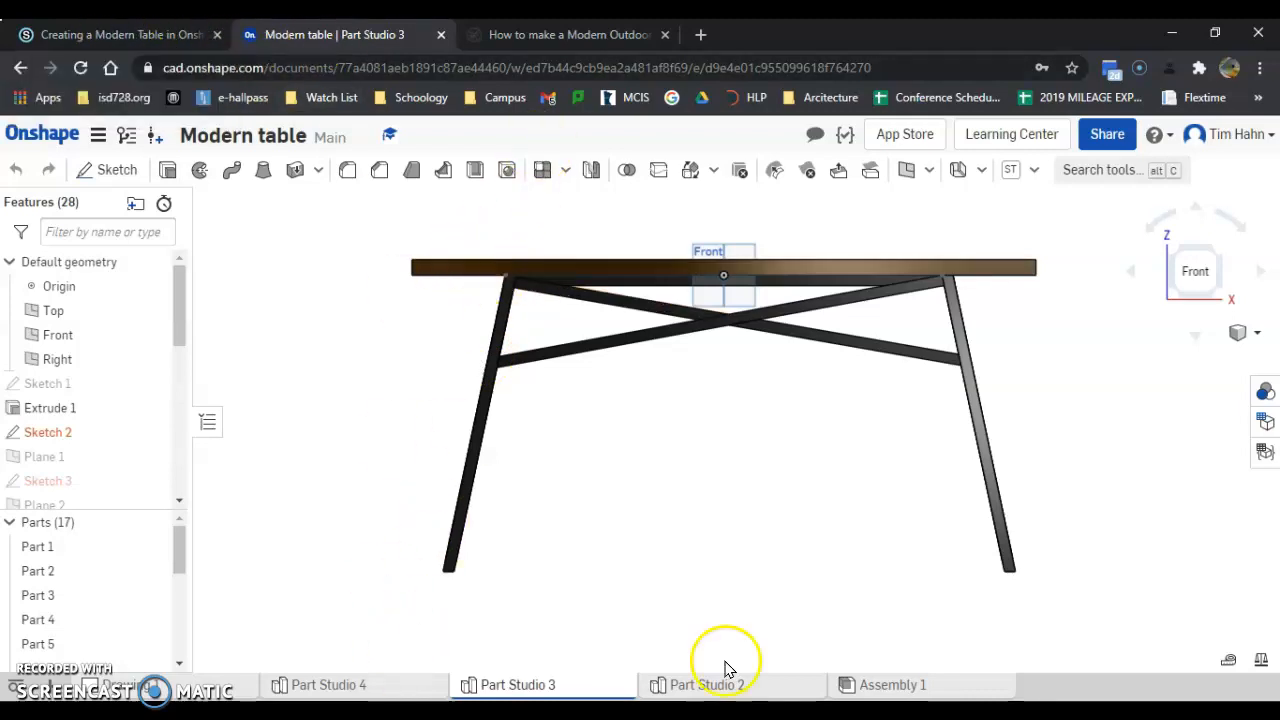
{"action": "left_click", "coordinate": [710, 687]}
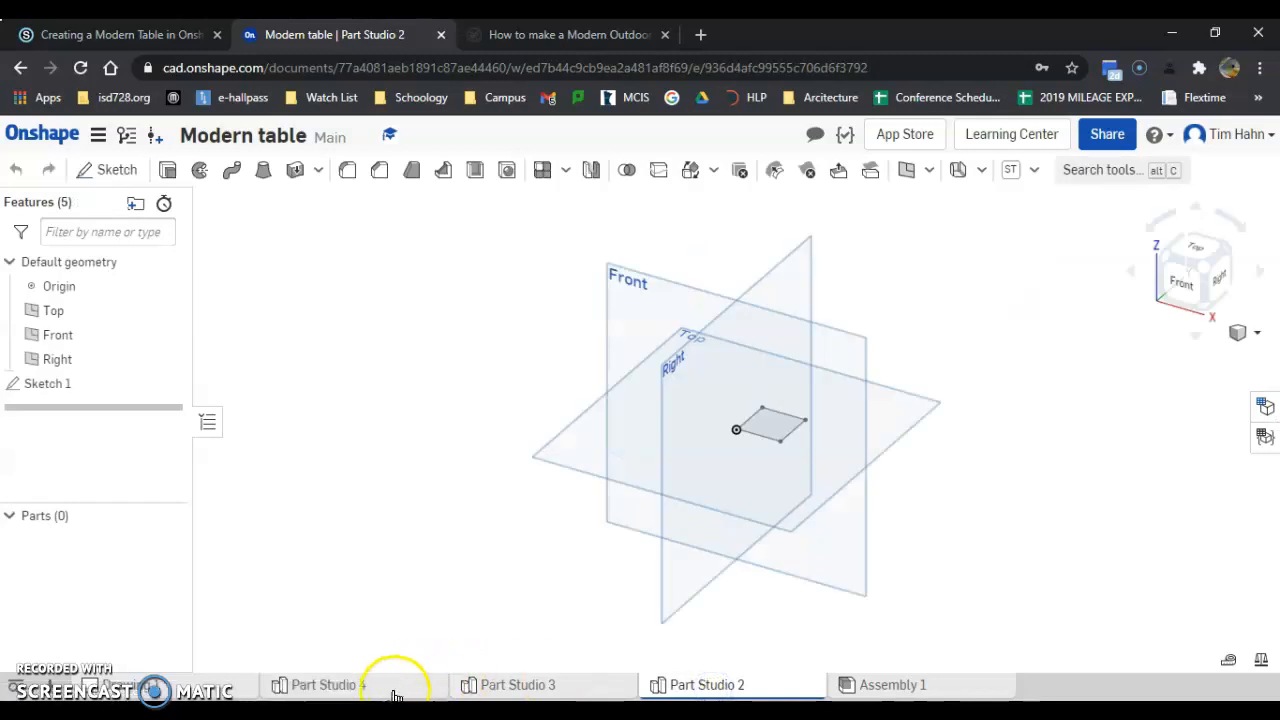
{"action": "left_click", "coordinate": [384, 694]}
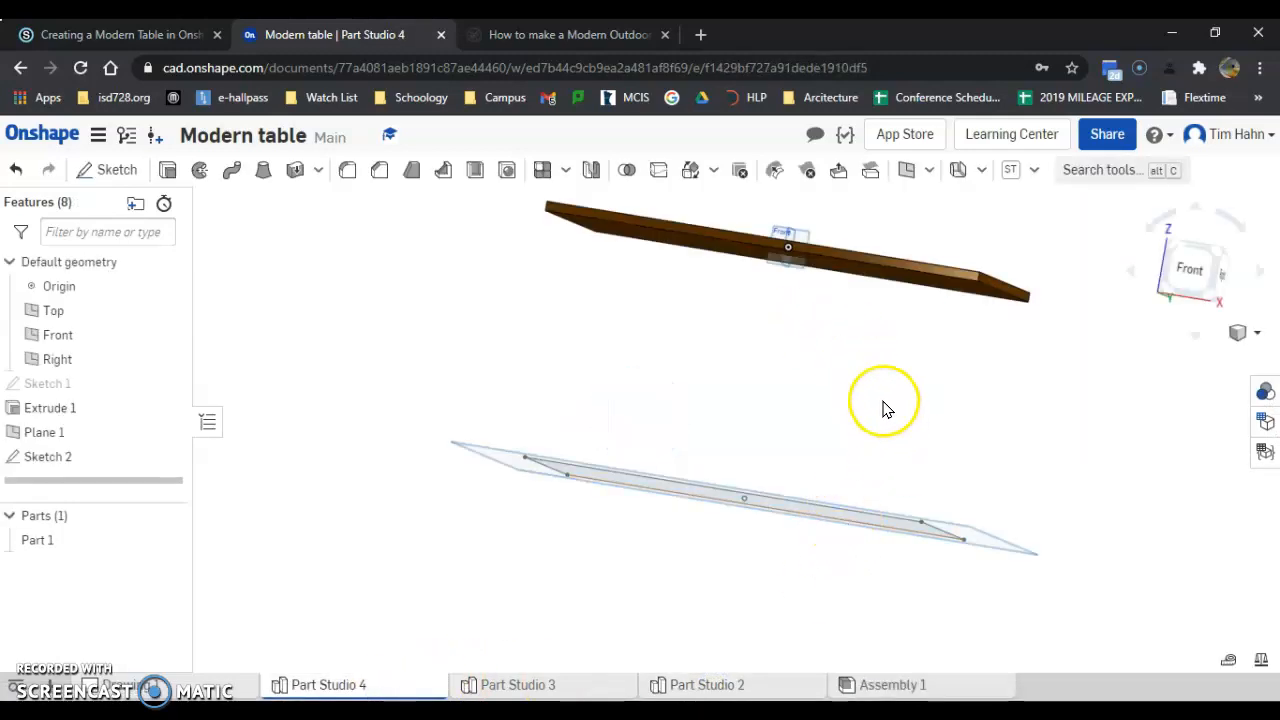
Step: Show the tabletop's hidden Sketch 1 so the corners of its inner construction rectangle can be picked from below
{"action": "right_click_drag", "start_coordinate": [840, 410], "coordinate": [911, 383]}
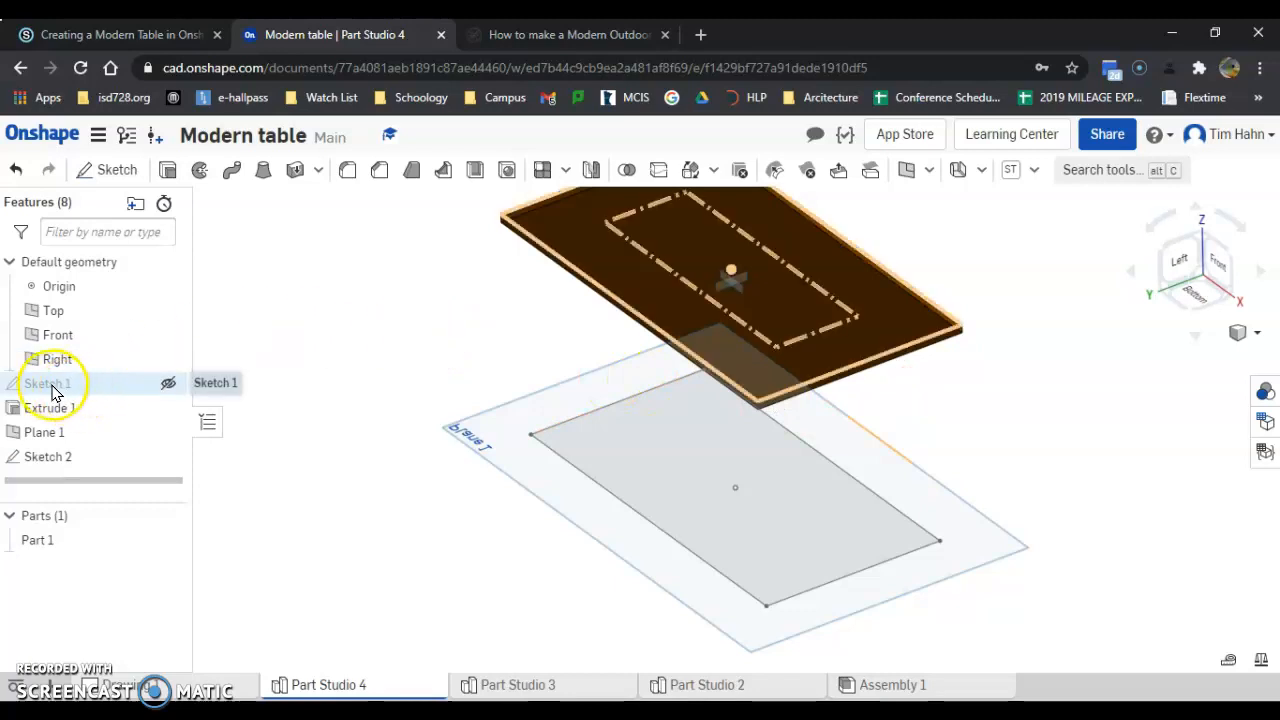
{"action": "left_click", "coordinate": [168, 383]}
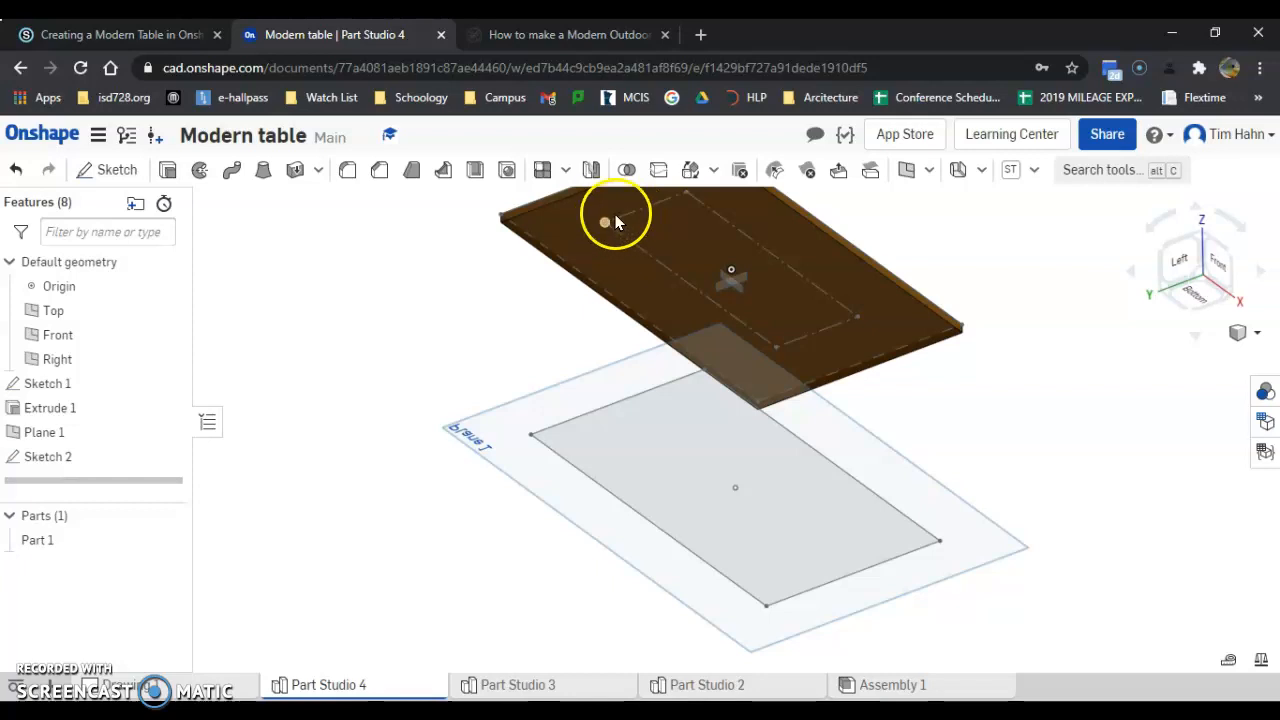
{"action": "scroll", "coordinate": [642, 340], "scroll_direction": "down", "scroll_amount": 1}
{"action": "scroll", "coordinate": [676, 240], "scroll_direction": "up", "scroll_amount": 2}
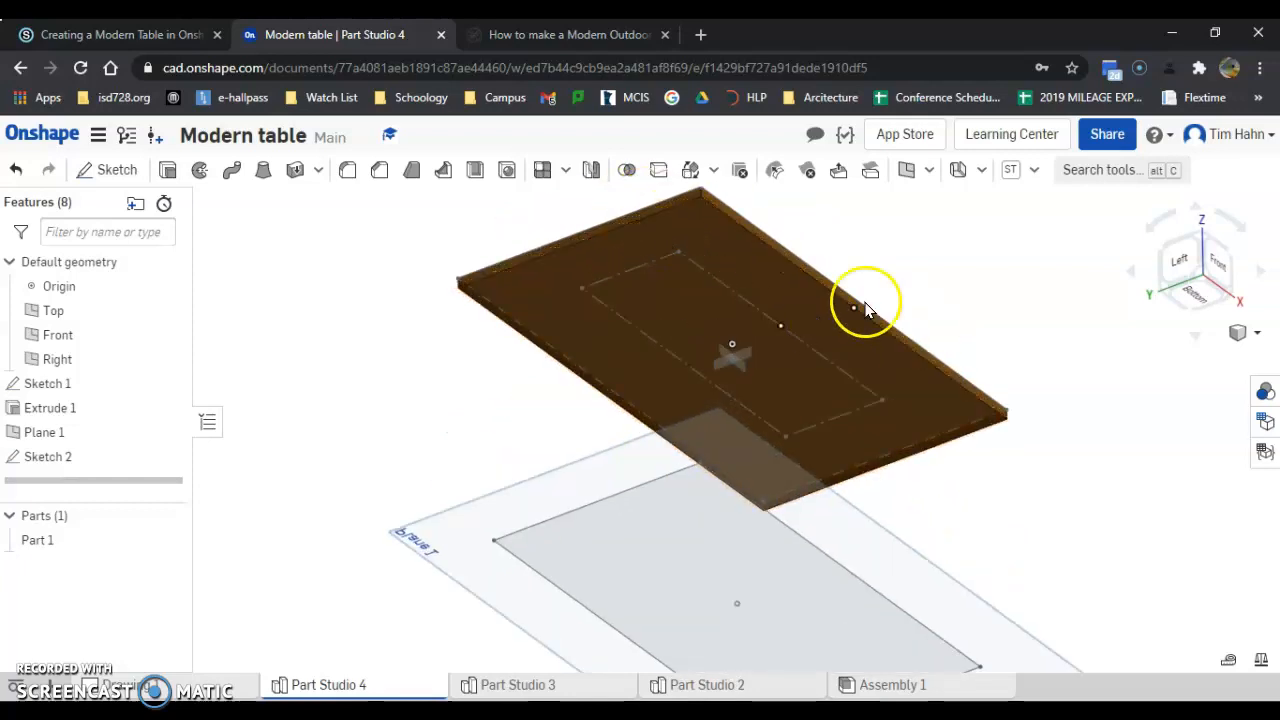
Step: Create a three-point plane through the floor rectangle's two corners at the negative-X end and a matching-end corner of the tabletop's inner construction rectangle
{"action": "left_click", "coordinate": [908, 178]}
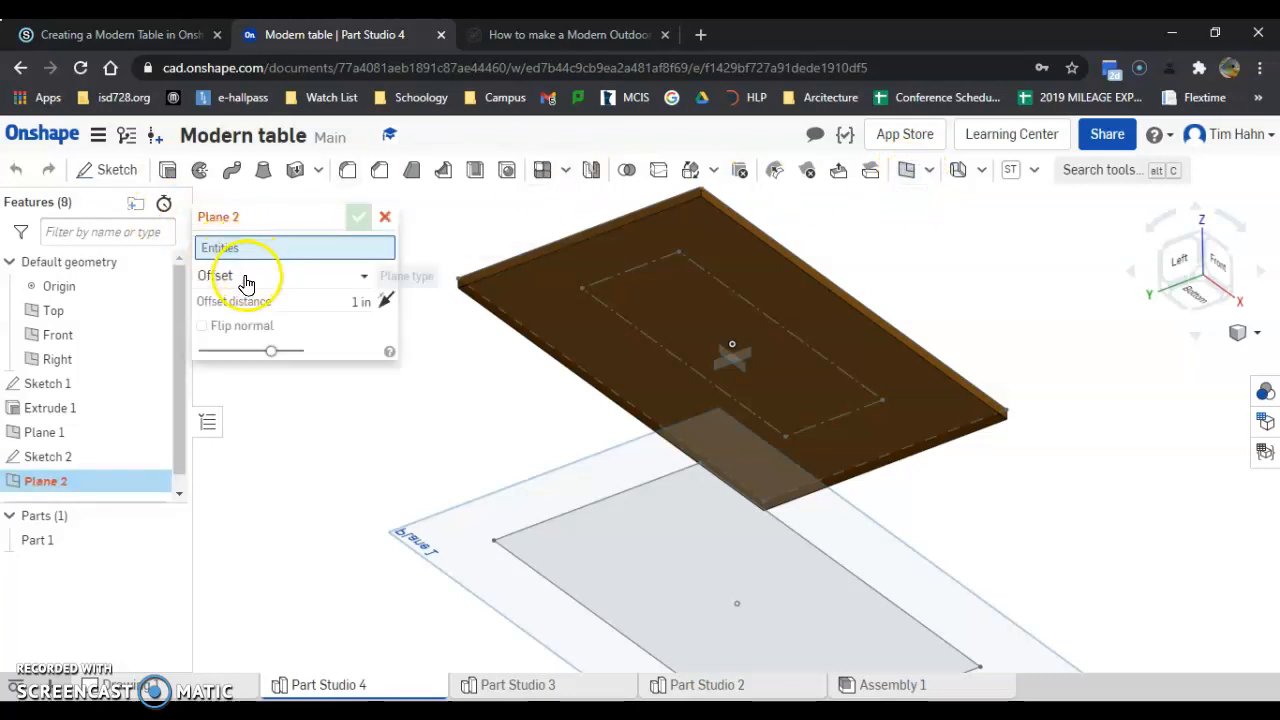
{"action": "left_click", "coordinate": [362, 277]}
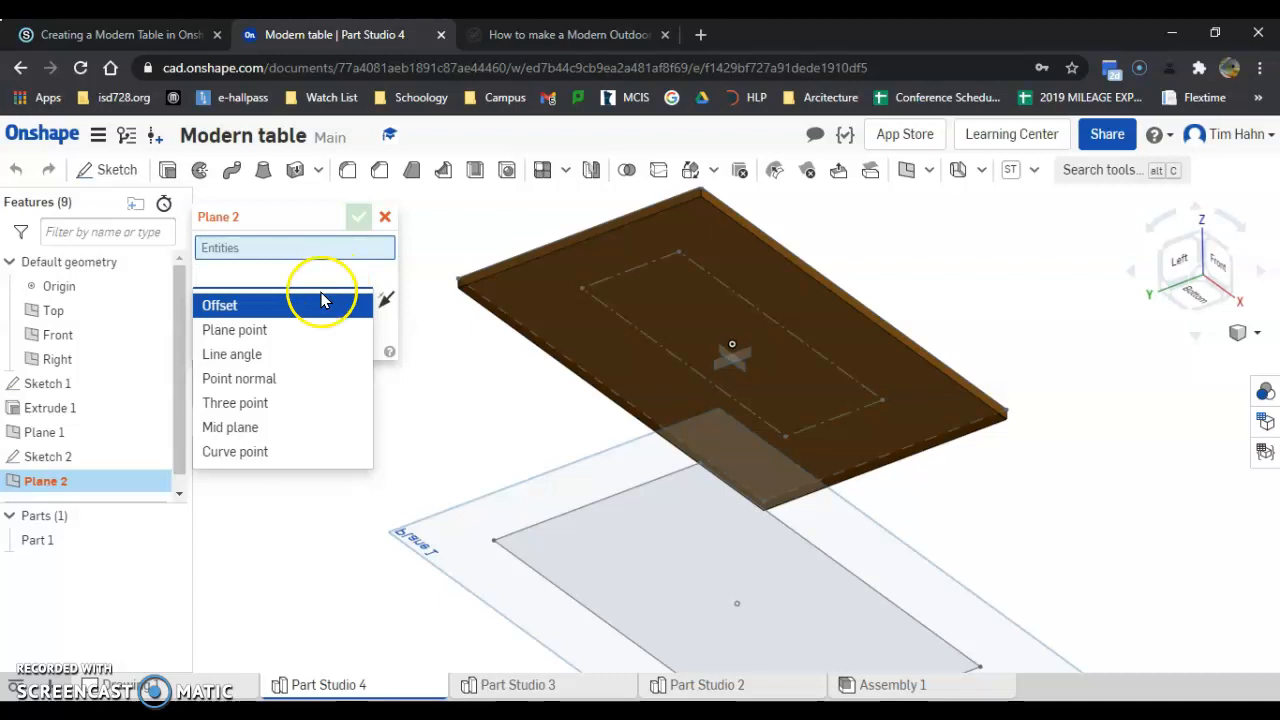
{"action": "left_click", "coordinate": [309, 408]}
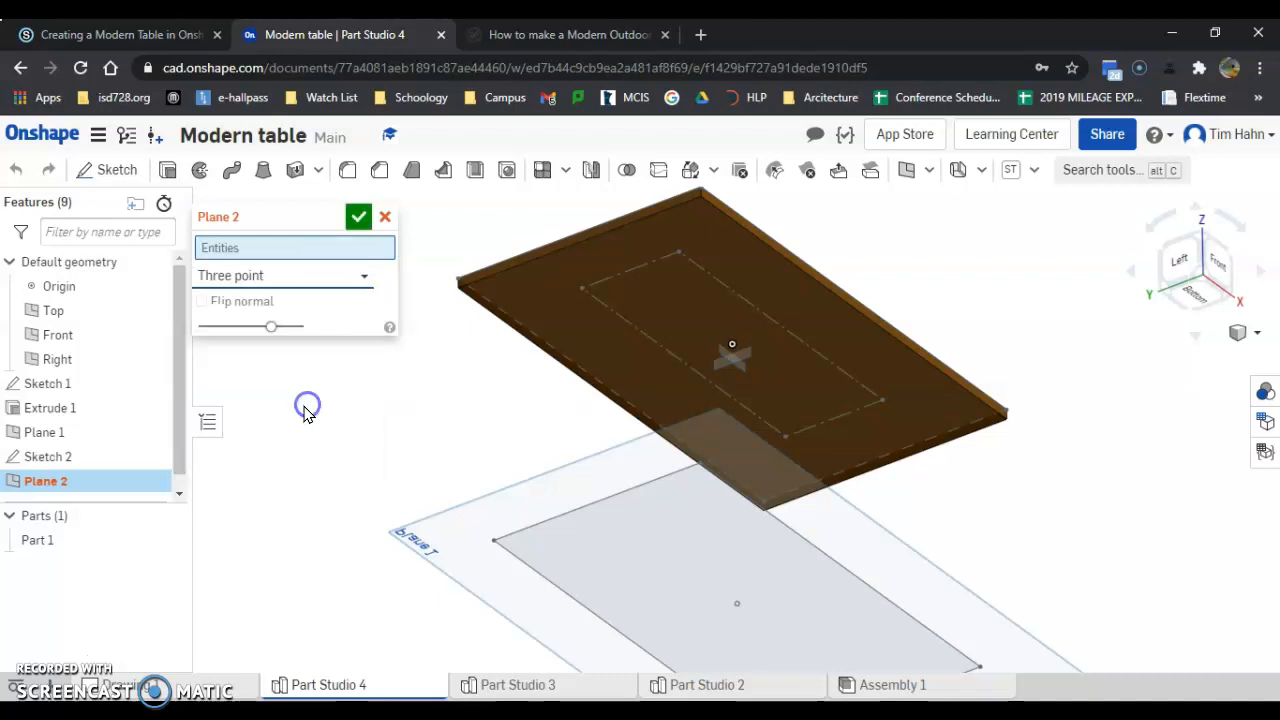
{"action": "left_click", "coordinate": [493, 541]}
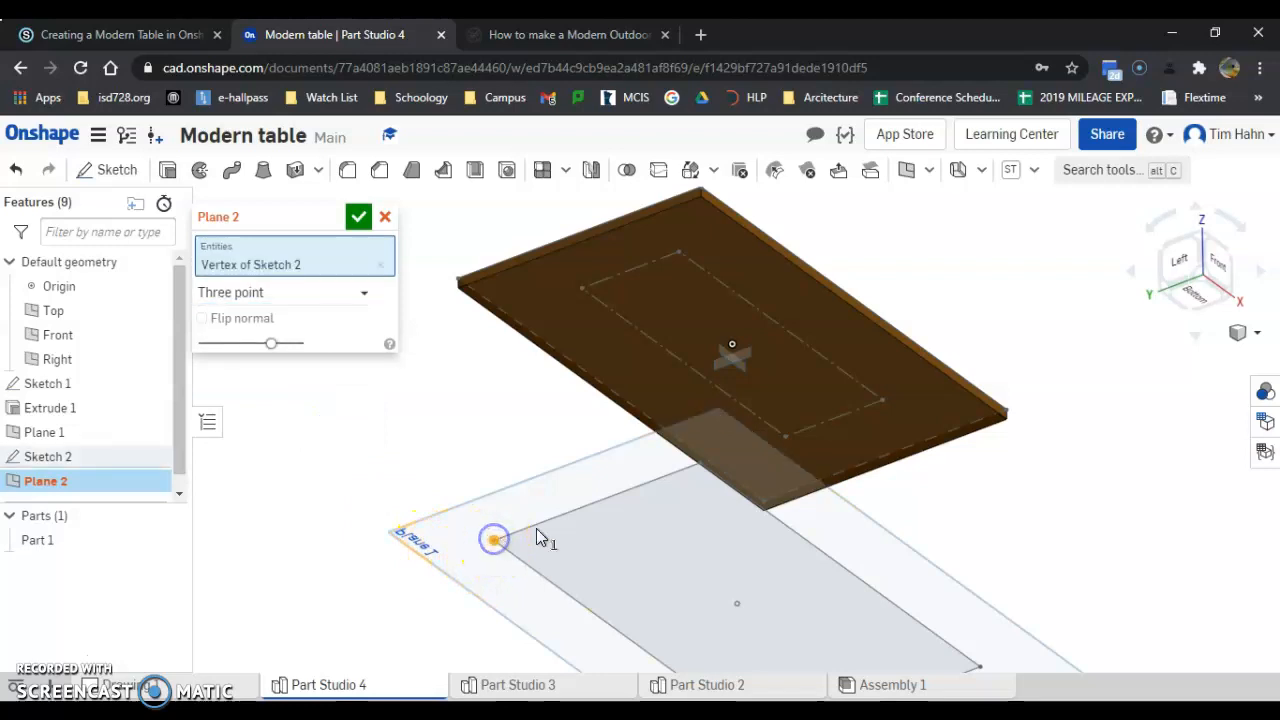
{"action": "left_click", "coordinate": [702, 464]}
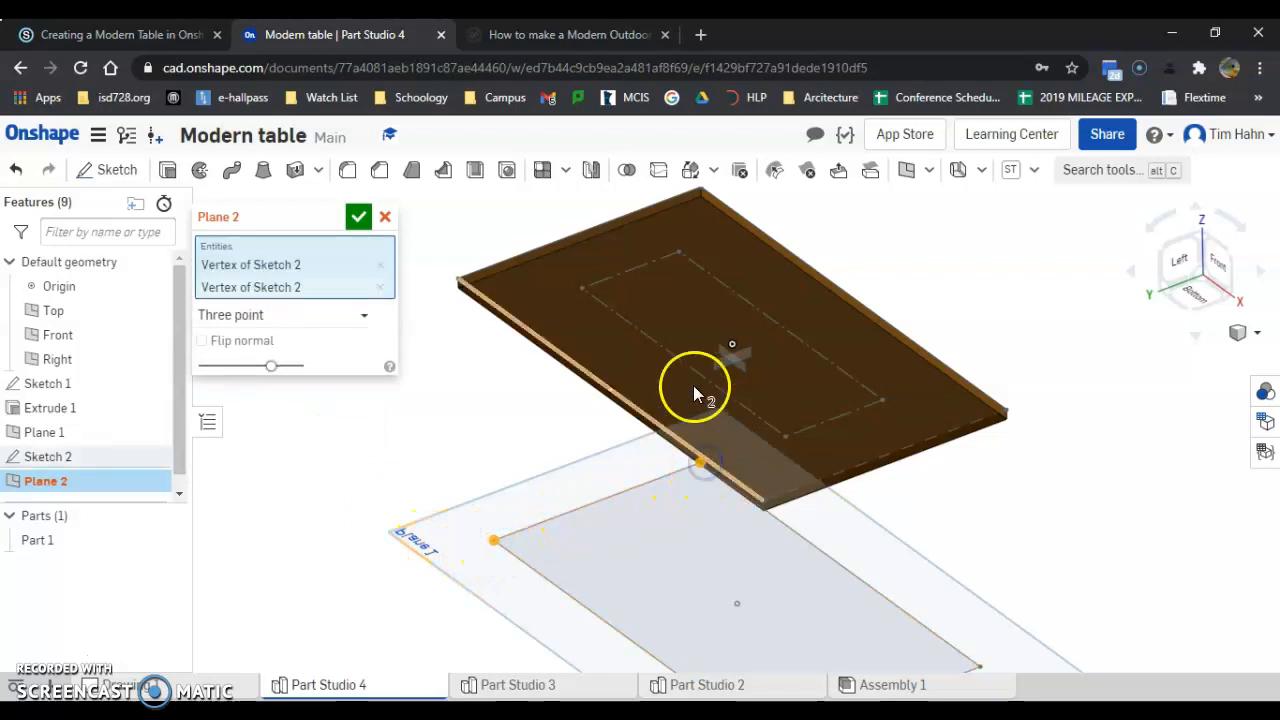
{"action": "left_click", "coordinate": [681, 253]}
{"action": "right_click_drag", "start_coordinate": [1121, 470], "coordinate": [1034, 446]}
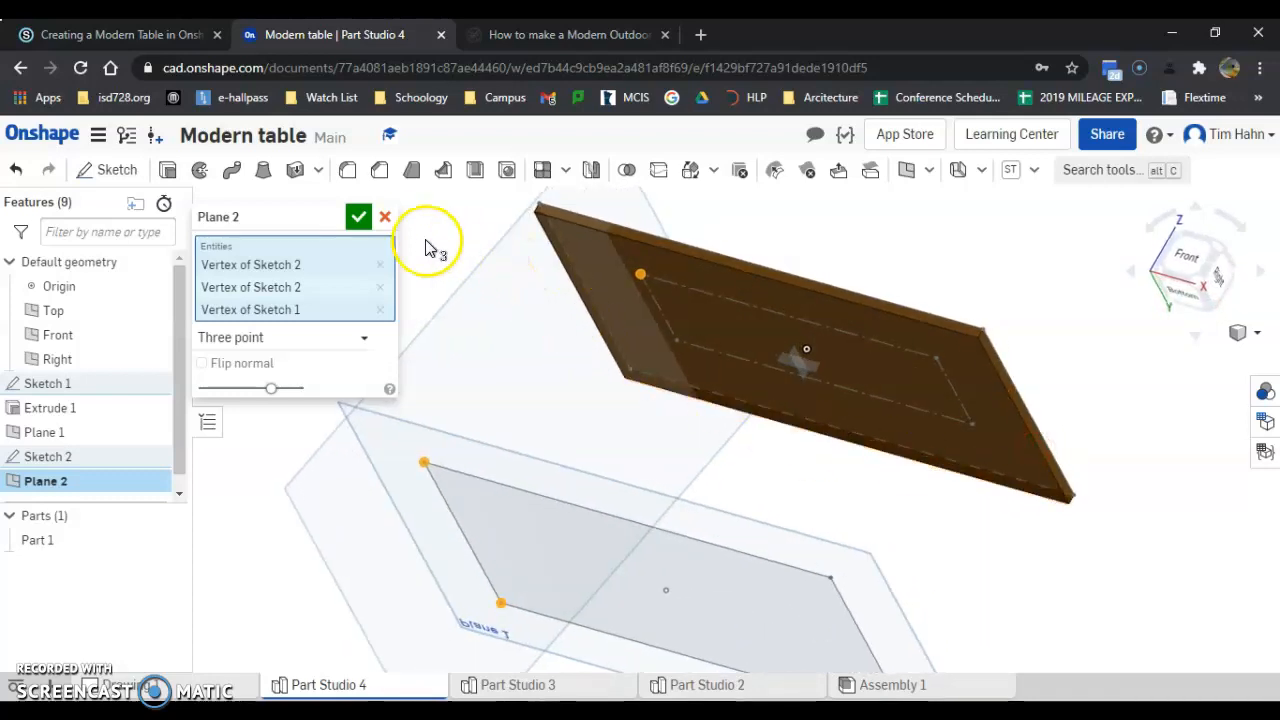
{"action": "left_click", "coordinate": [356, 219]}
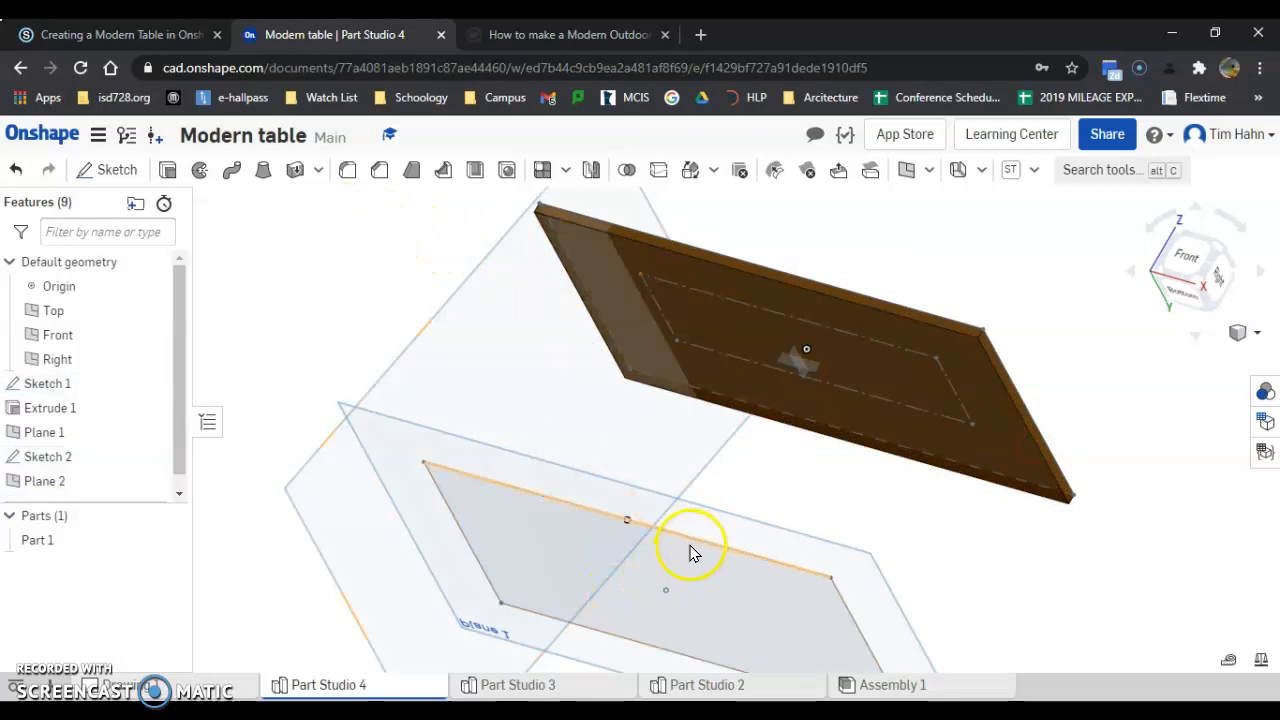
Step: Create a three-point plane through the floor rectangle's two positive-X corners and a corner of the tabletop's inner construction rectangle at that end
{"action": "mouse_move", "coordinate": [744, 433]}
{"action": "right_mouse_down"}
{"action": "mouse_move", "coordinate": [768, 472]}
{"action": "mouse_move", "coordinate": [792, 436]}
{"action": "mouse_move", "coordinate": [760, 443]}
{"action": "right_mouse_up"}
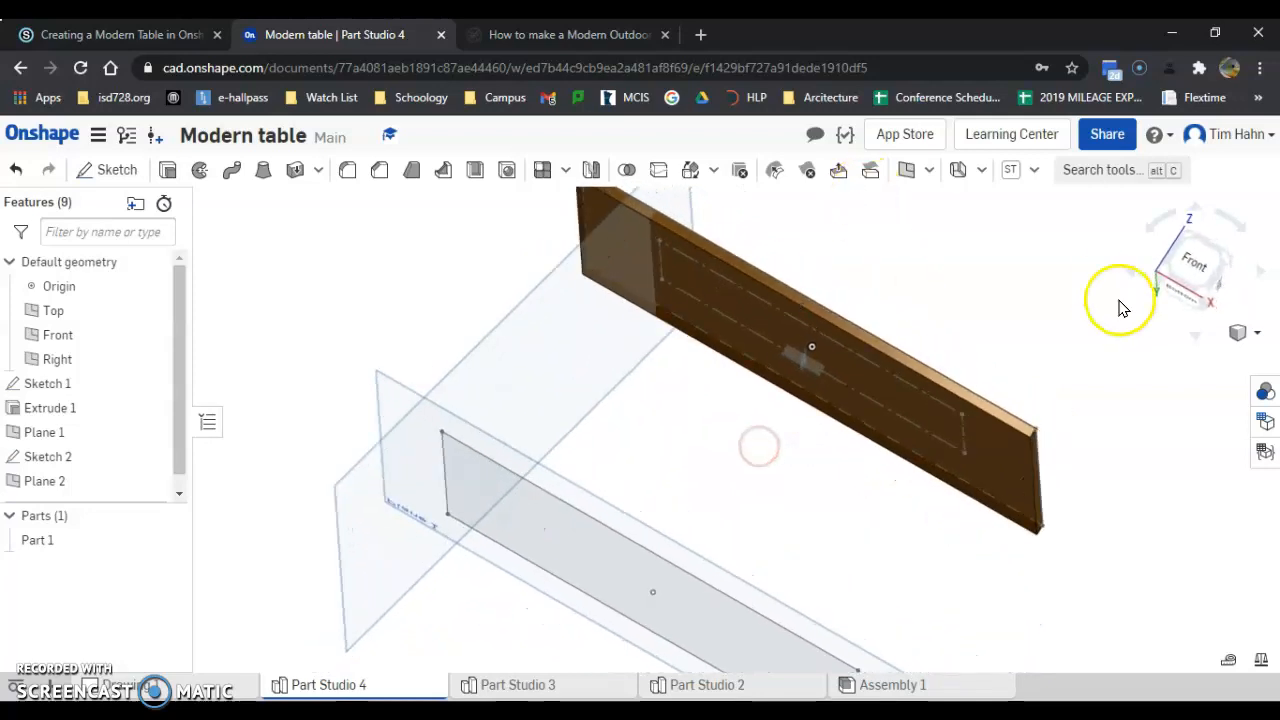
{"action": "mouse_move", "coordinate": [945, 247]}
{"action": "right_mouse_down"}
{"action": "mouse_move", "coordinate": [957, 258]}
{"action": "mouse_move", "coordinate": [953, 244]}
{"action": "right_mouse_up"}
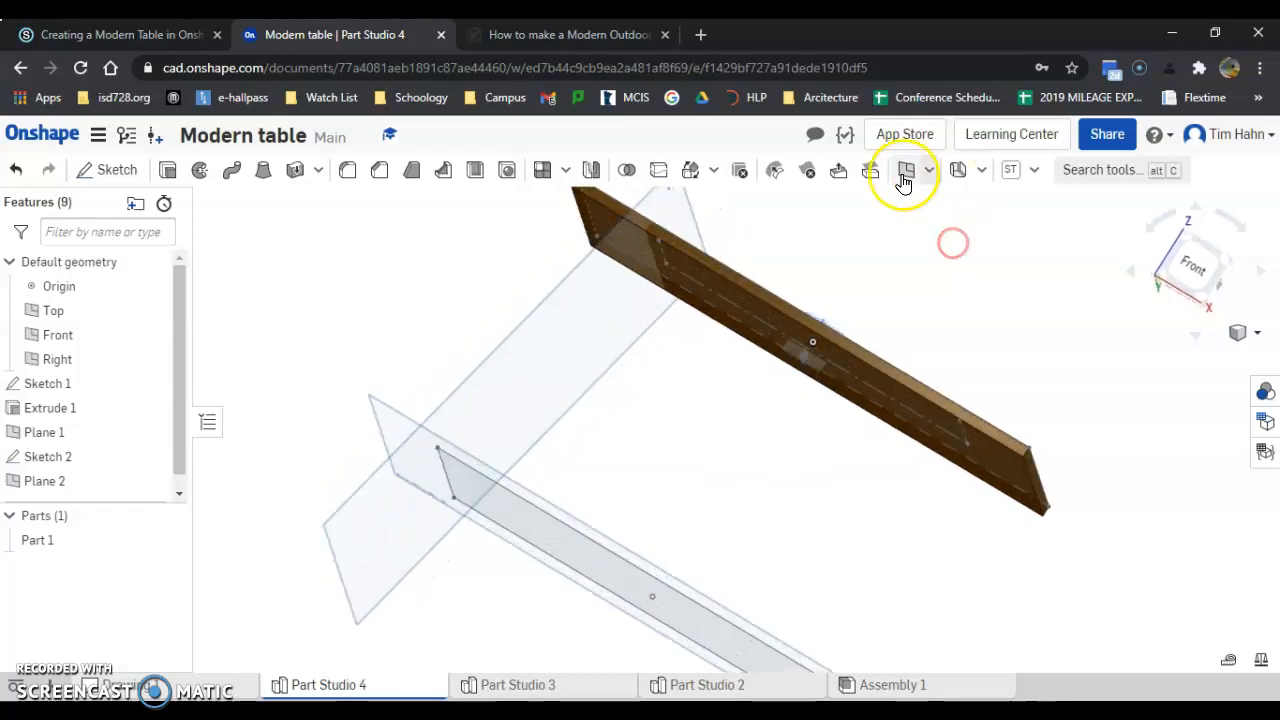
{"action": "left_click", "coordinate": [909, 176]}
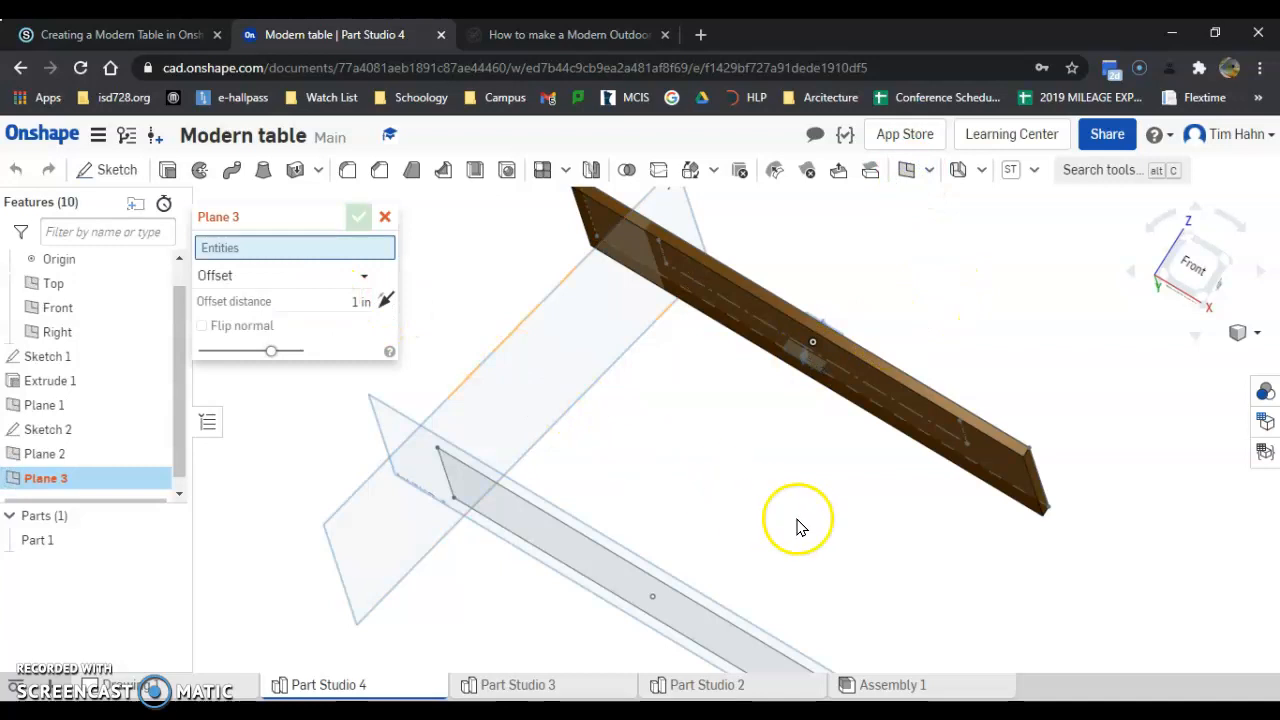
{"action": "left_click", "coordinate": [360, 275]}
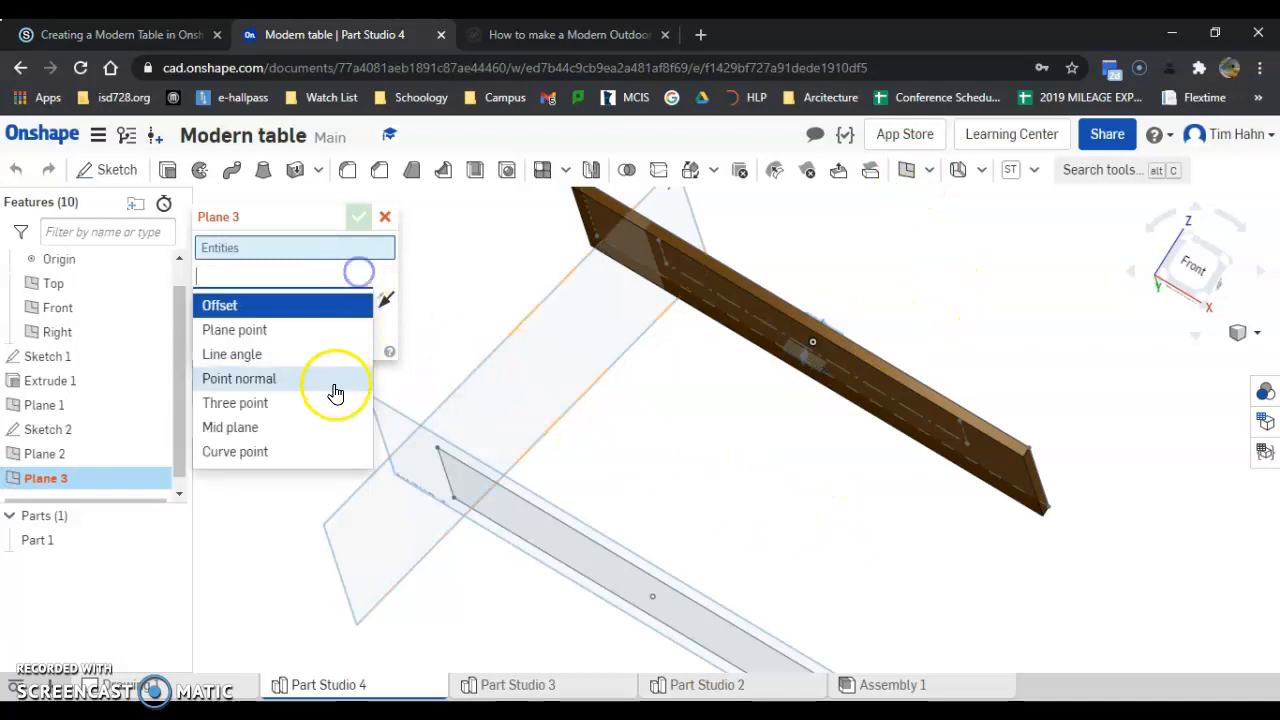
{"action": "left_click", "coordinate": [297, 405]}
{"action": "right_click_drag", "start_coordinate": [817, 509], "coordinate": [800, 457]}
{"action": "left_click", "coordinate": [710, 501]}
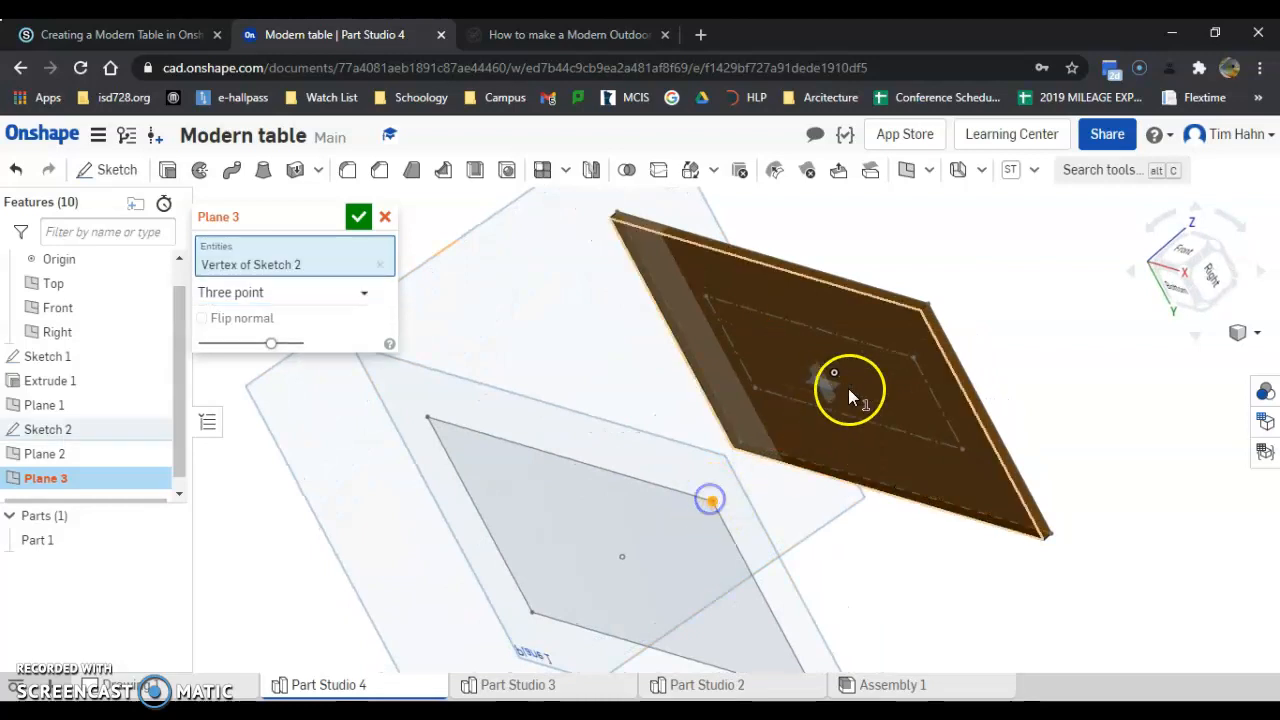
{"action": "left_click", "coordinate": [914, 357]}
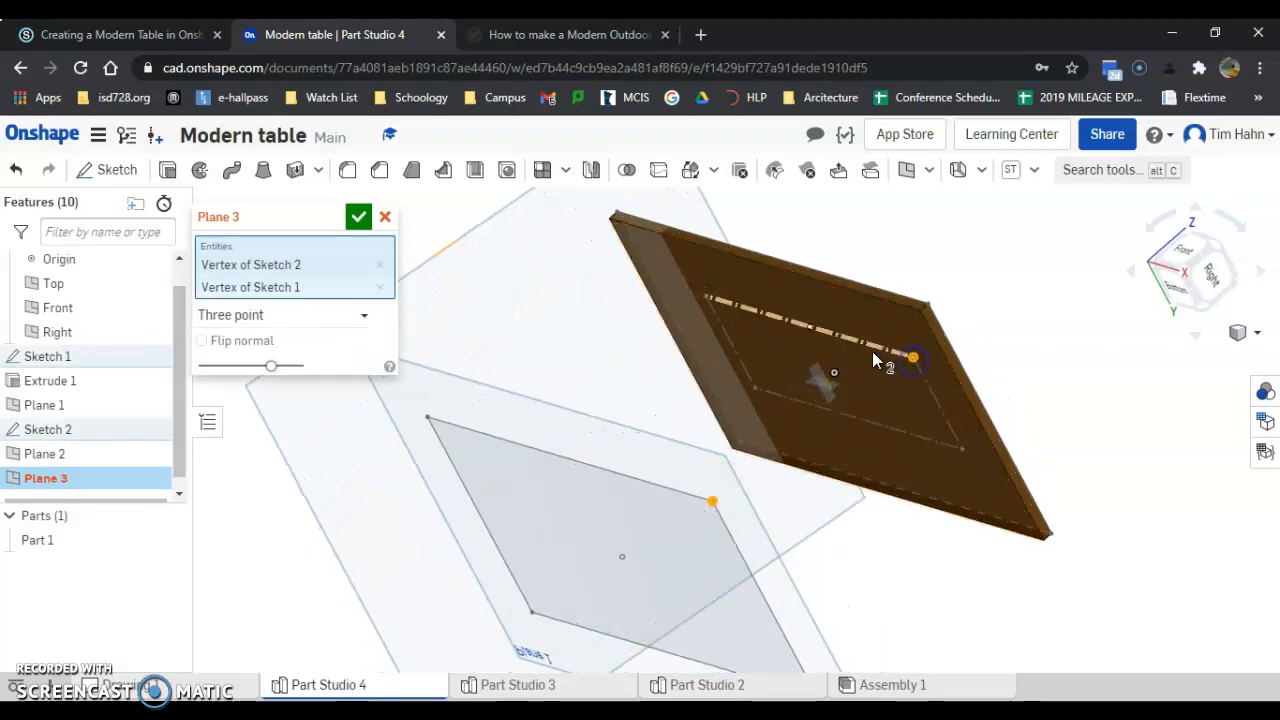
{"action": "right_click_drag", "start_coordinate": [876, 361], "coordinate": [866, 533]}
{"action": "left_click", "coordinate": [838, 558]}
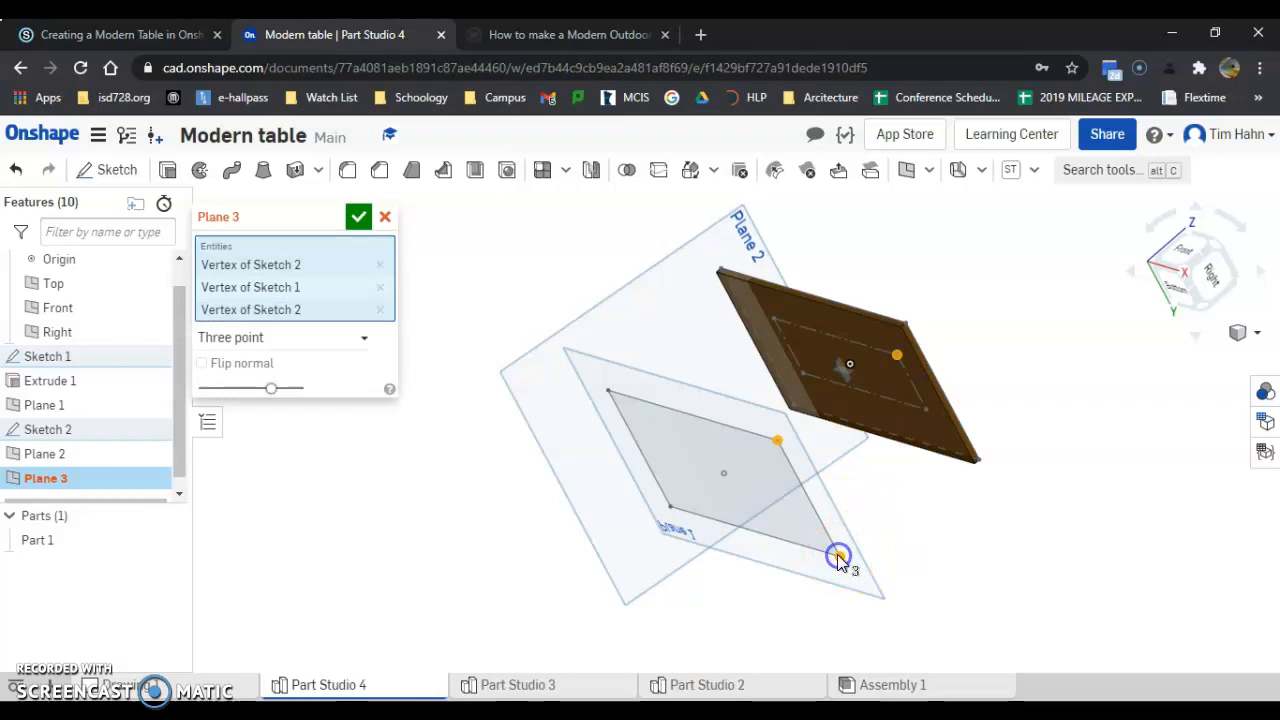
{"action": "left_click", "coordinate": [355, 217]}
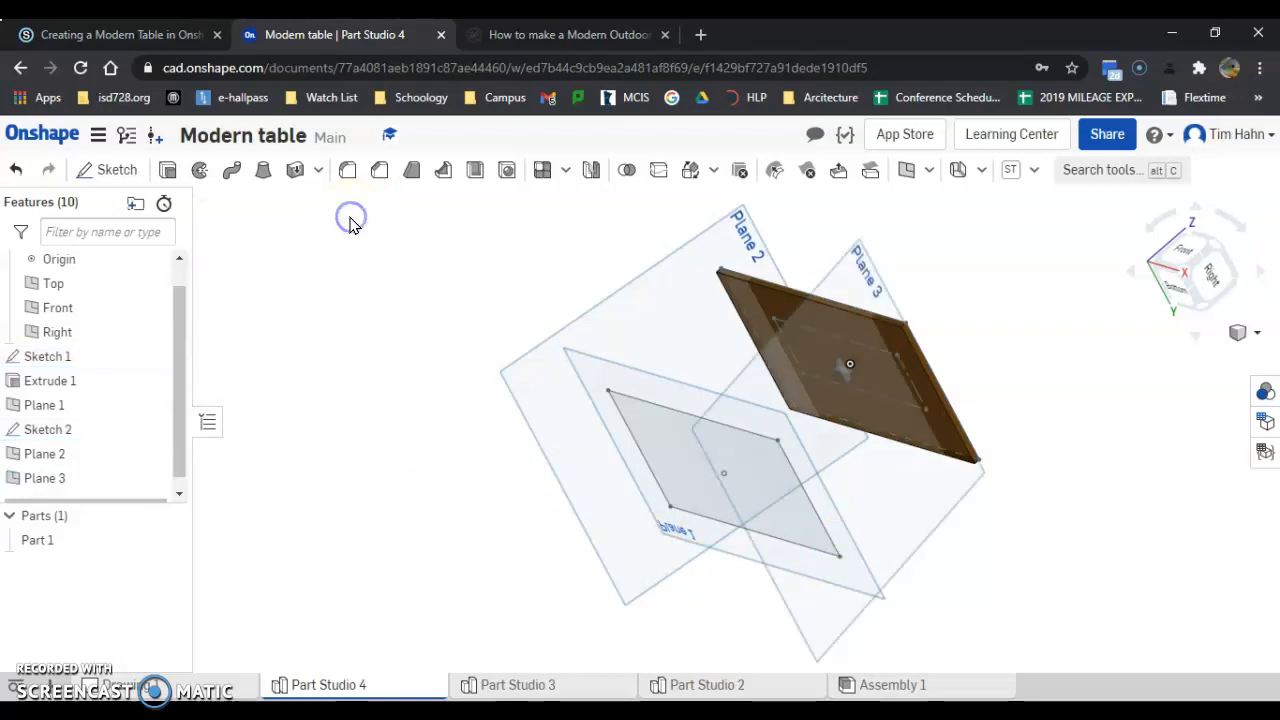
{"action": "right_click_drag", "start_coordinate": [914, 457], "coordinate": [953, 520]}
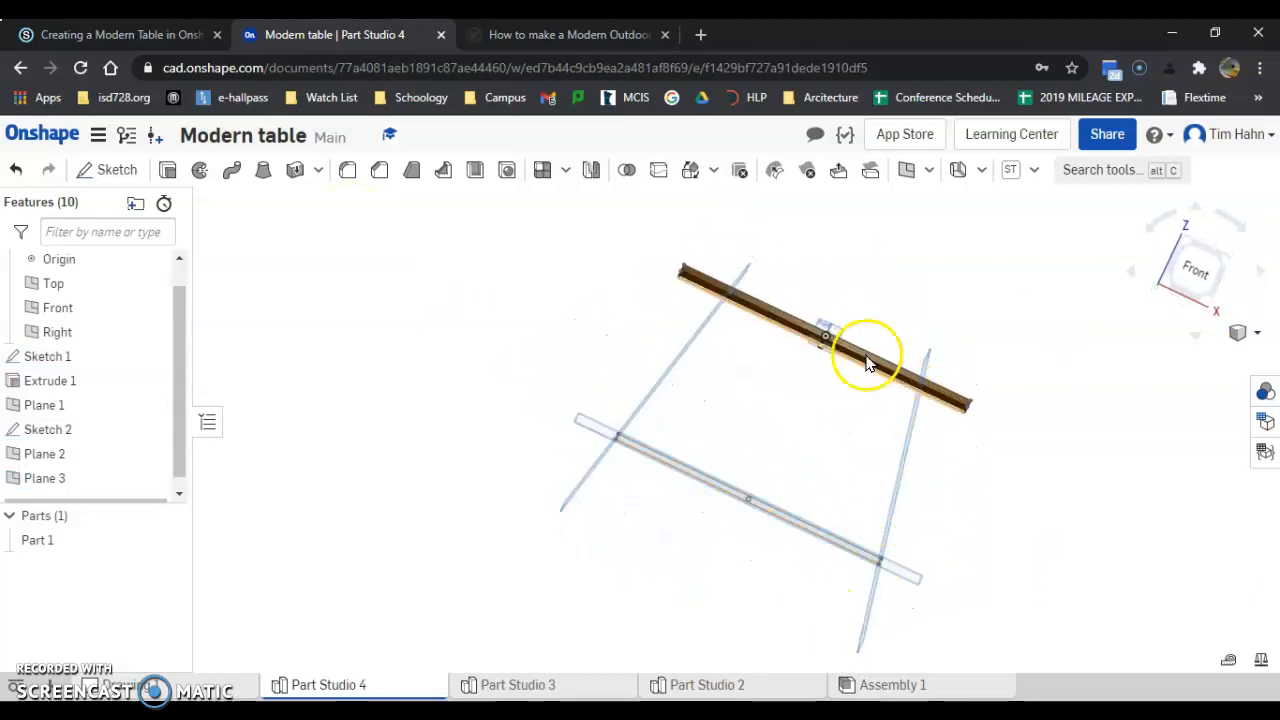
{"action": "right_click_drag", "start_coordinate": [818, 410], "coordinate": [933, 538]}
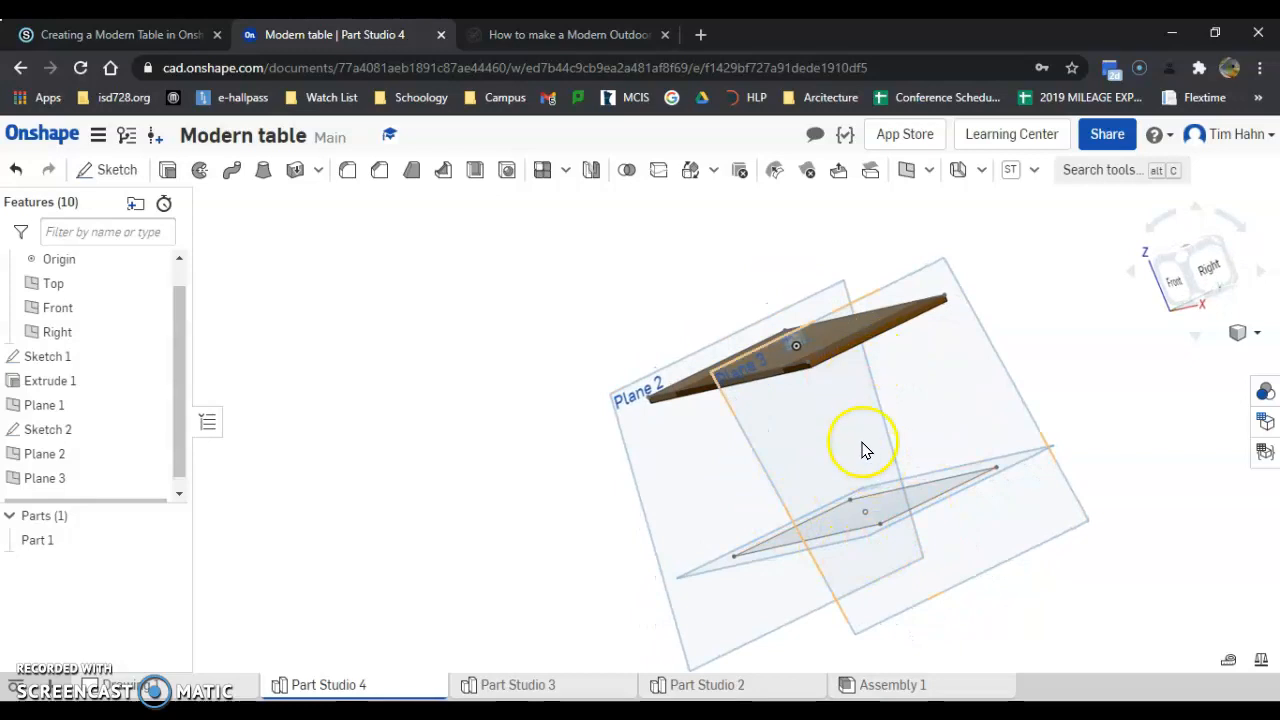
{"action": "right_click_drag", "start_coordinate": [657, 334], "coordinate": [689, 304]}
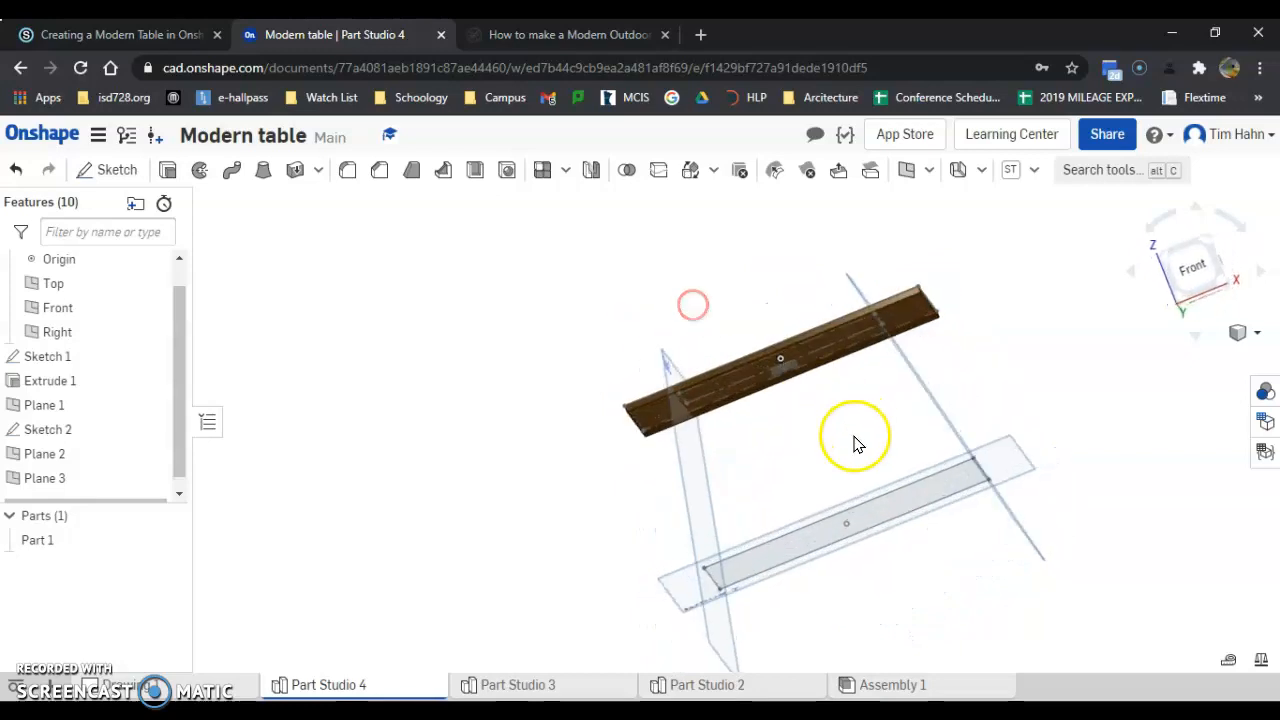